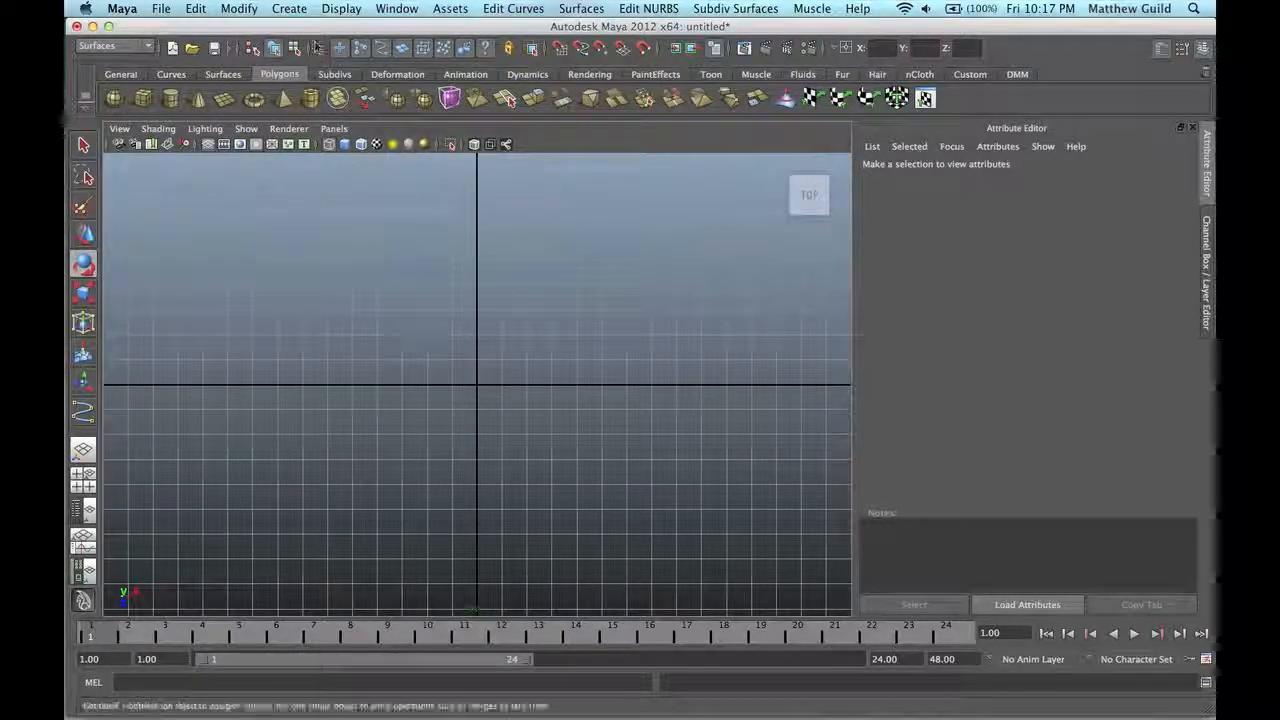
Draw a symmetric seven-point CV curve about 12 units wide with a rounded central tab along the horizontal axis, displayed at smoothness 3.
click(289, 8)
click(316, 137)
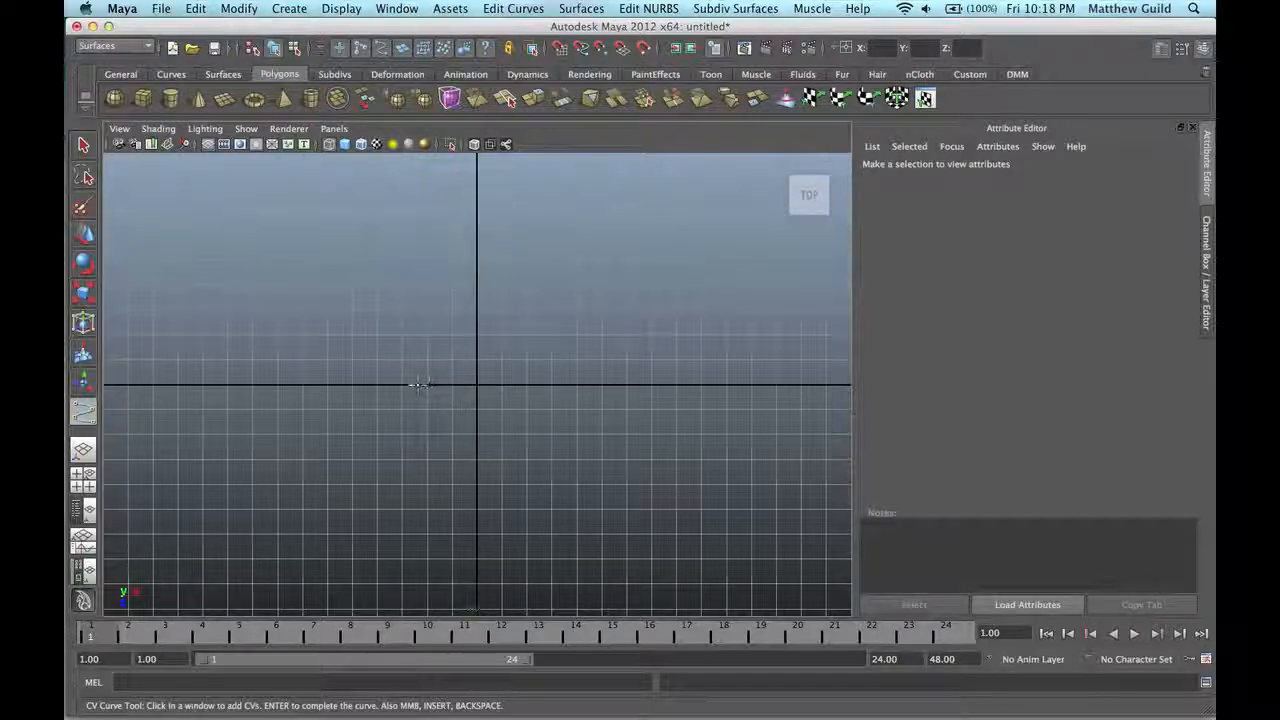
click(327, 385)
click(452, 386)
click(427, 331)
click(476, 287)
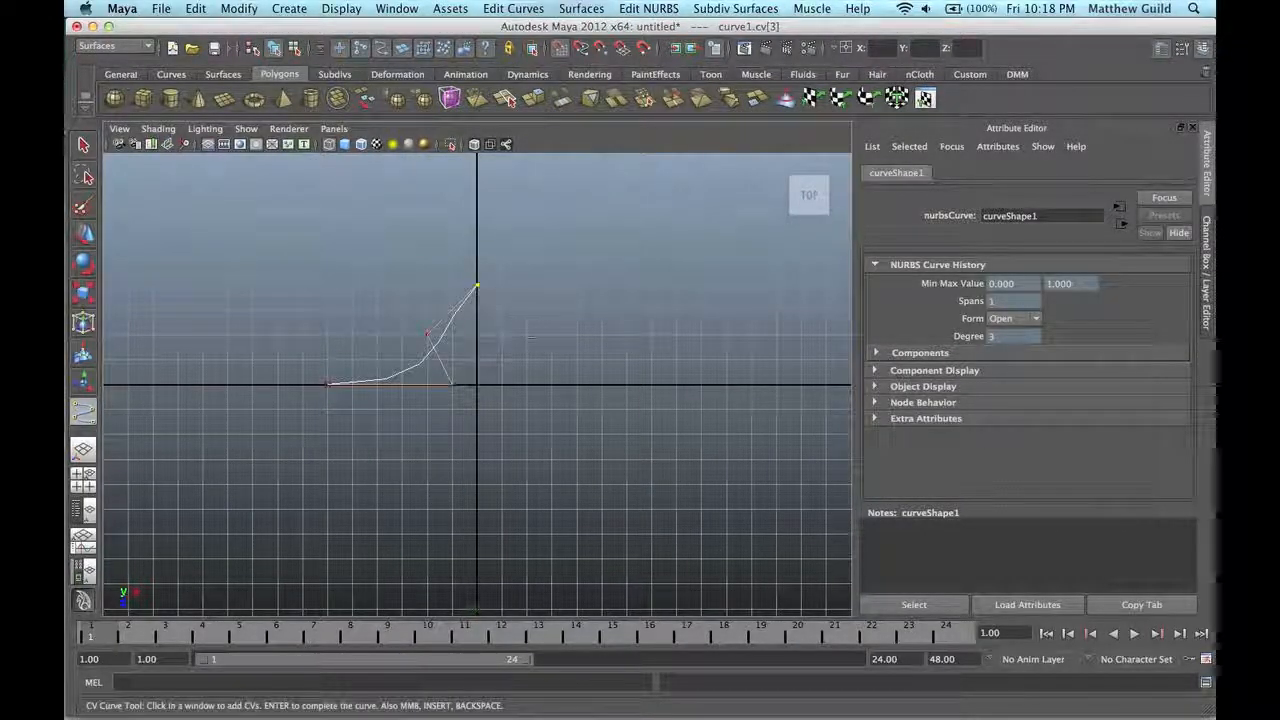
click(527, 333)
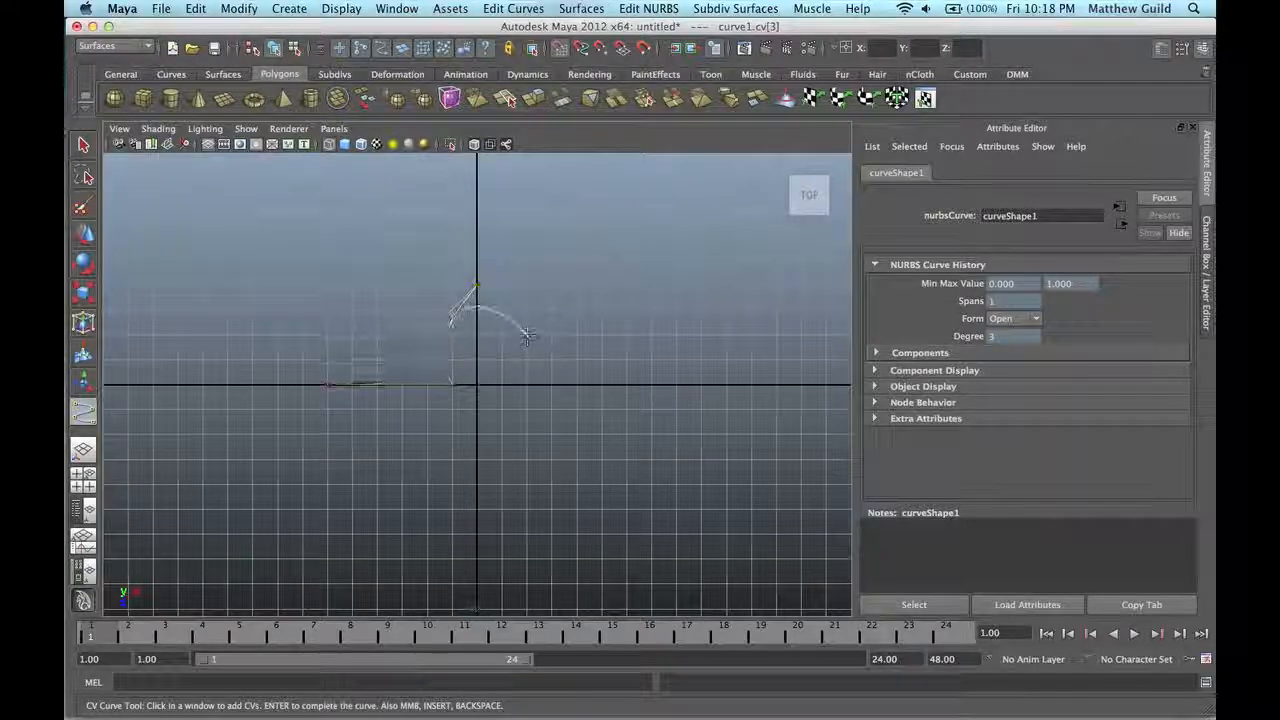
click(503, 384)
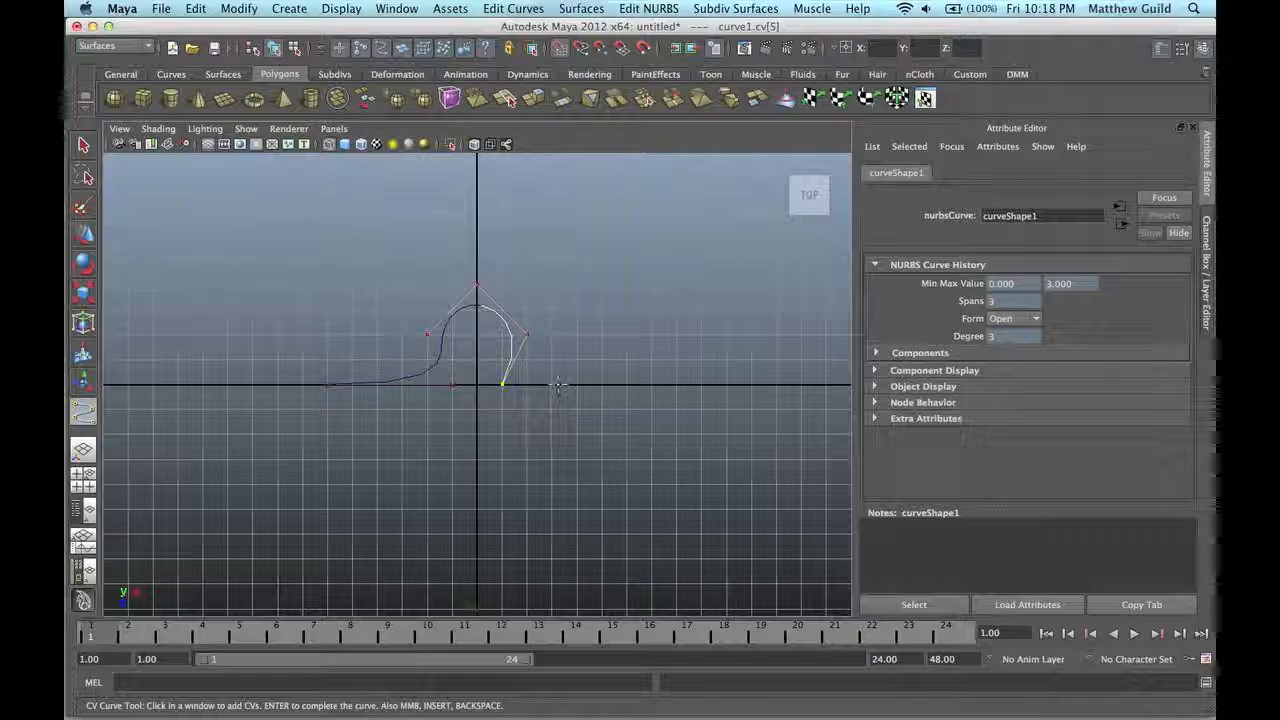
click(621, 384)
key(Return)
key(e)
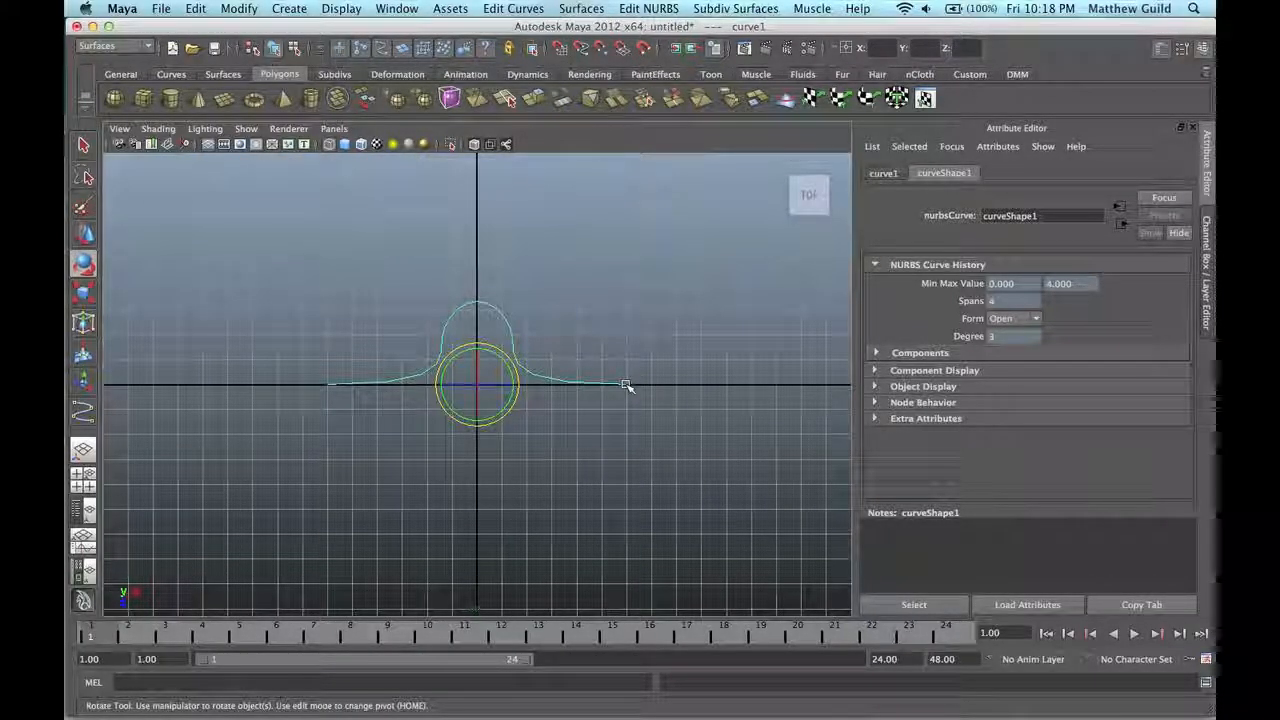
key(3)
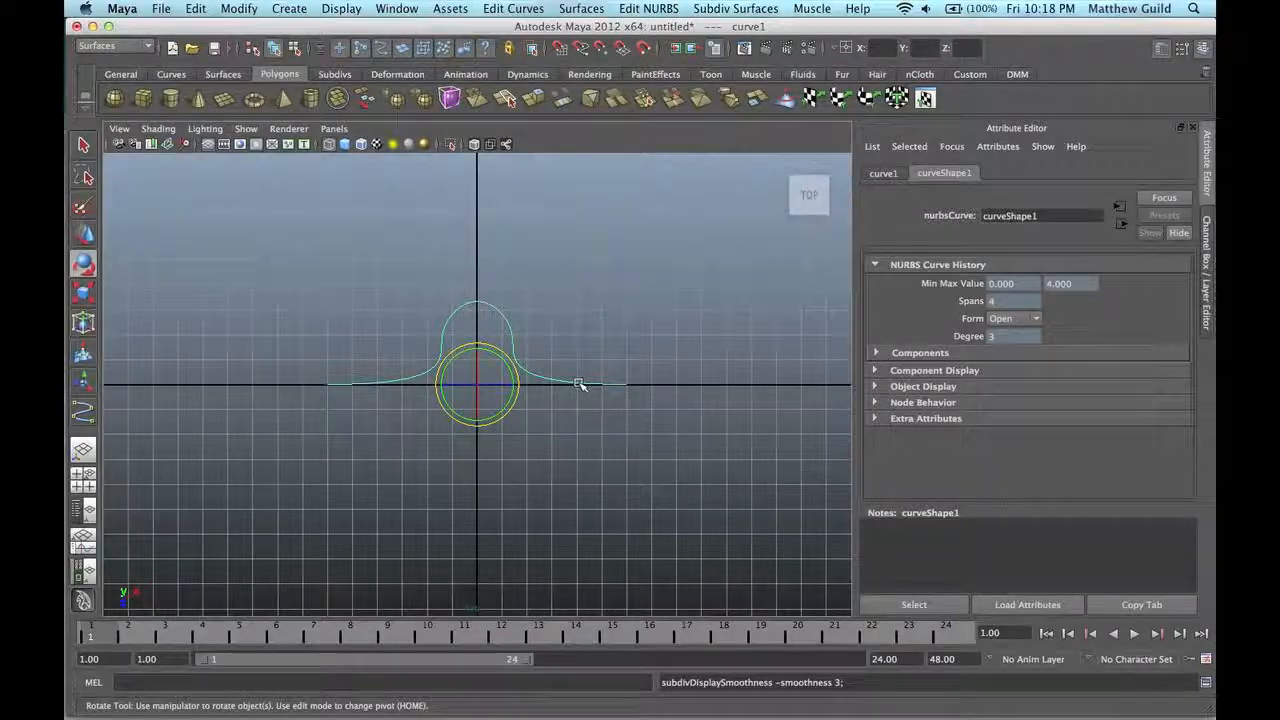
Move the two CVs at the tab's base down about 0.64 units and scale them together to about 0.54 in X.
right_click(580, 386)
right_drag(580, 386, 480, 383)
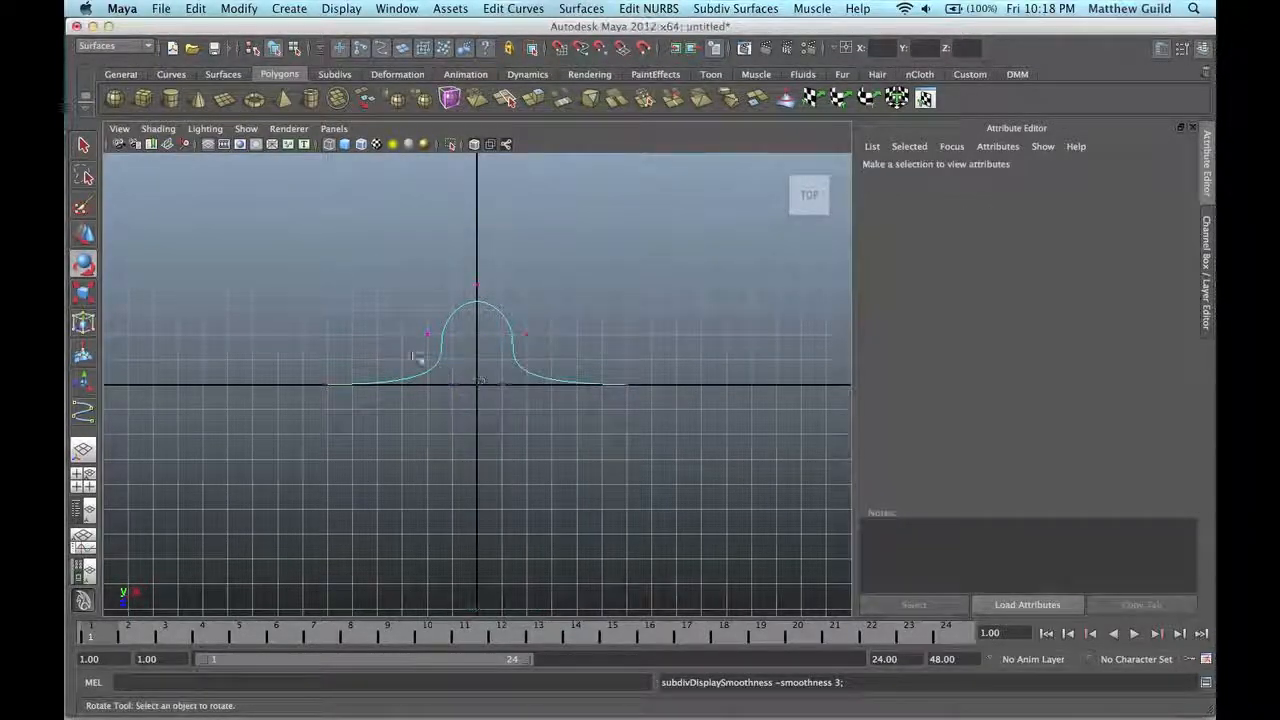
click(477, 384)
key(w)
drag(477, 400, 480, 441)
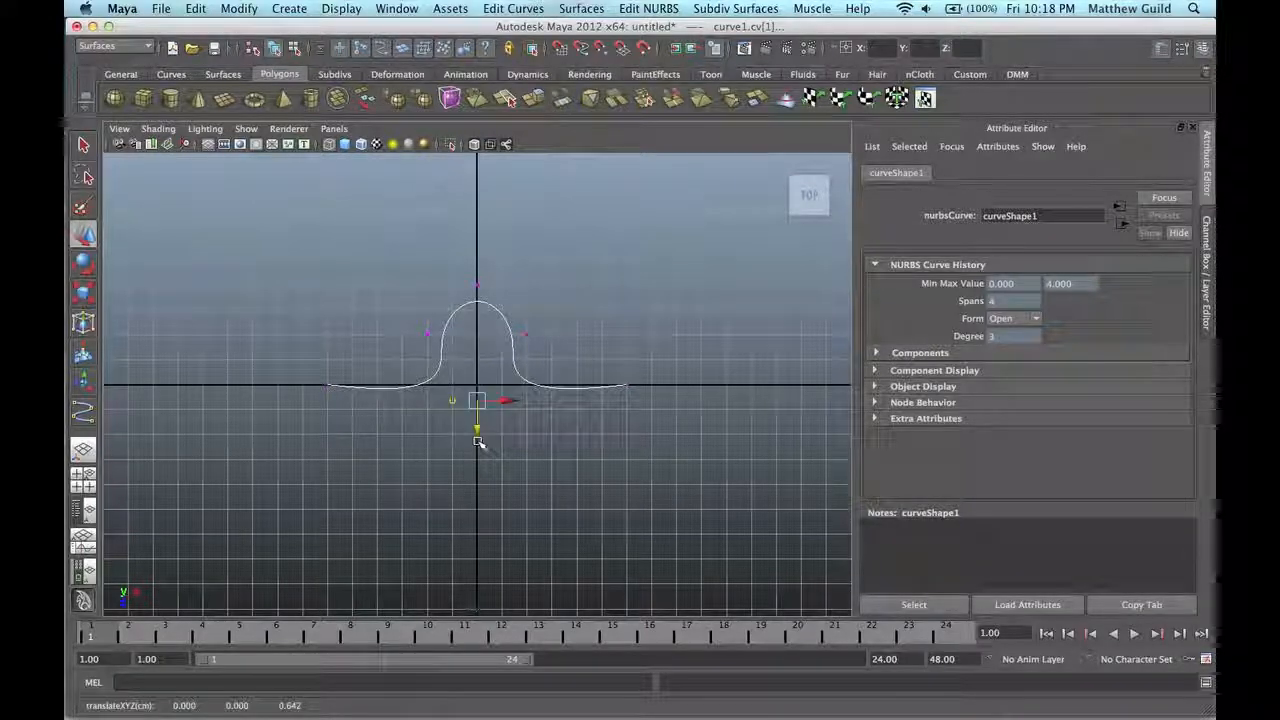
key(e)
key(r)
drag(446, 401, 458, 402)
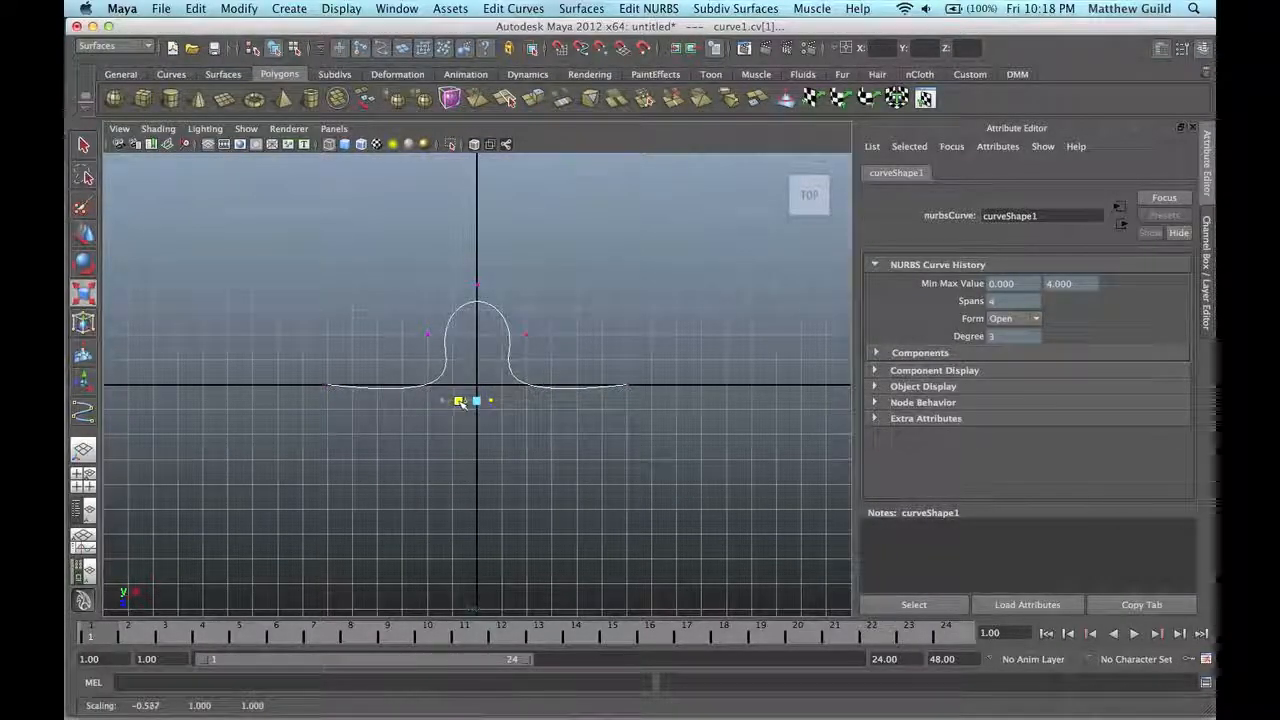
Widen the tab's head by scaling its three upper CVs outward horizontally, refine the base CVs, and return to object selection.
drag(400, 277, 481, 343)
key(w)
key(r)
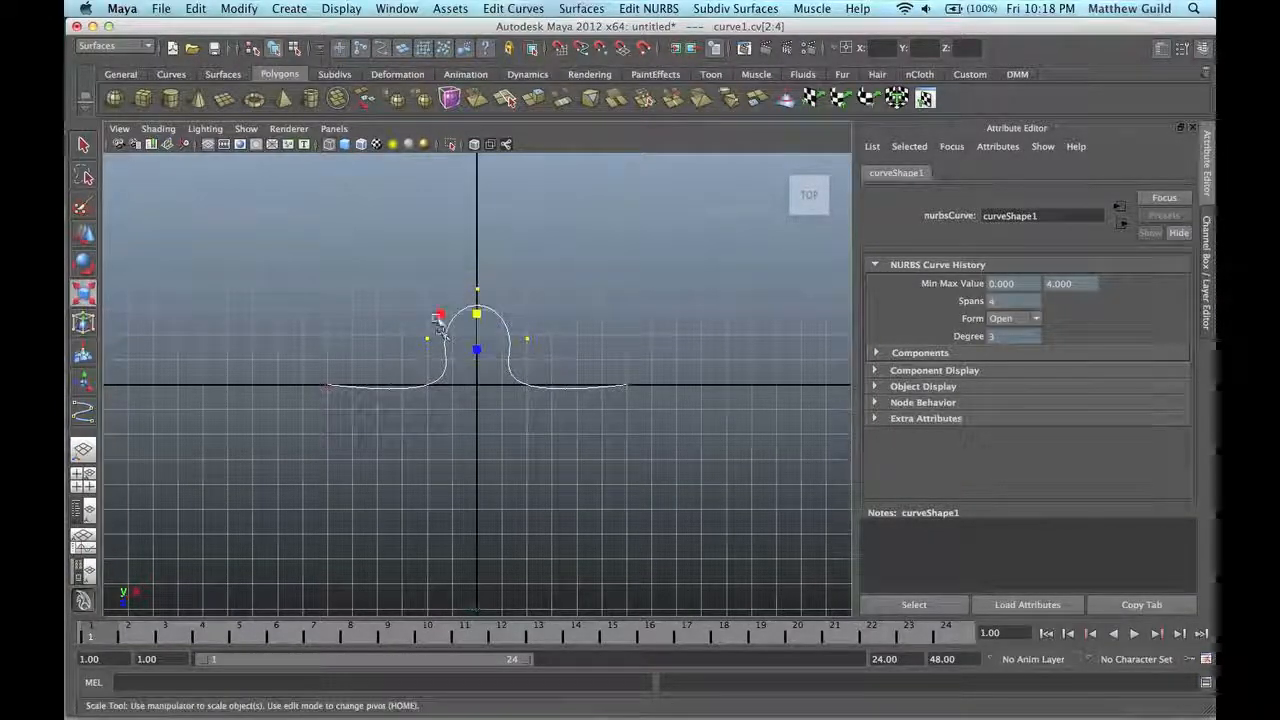
drag(441, 309, 440, 314)
drag(452, 390, 509, 423)
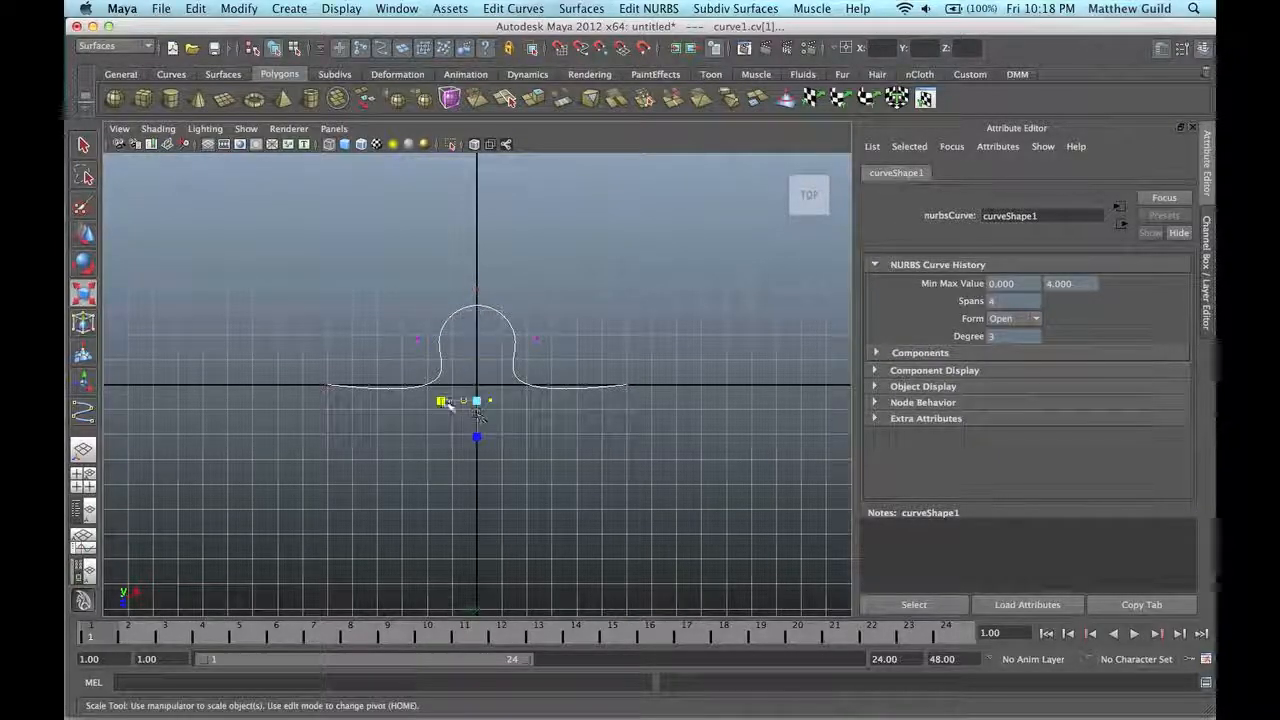
right_click(532, 388)
click(545, 380)
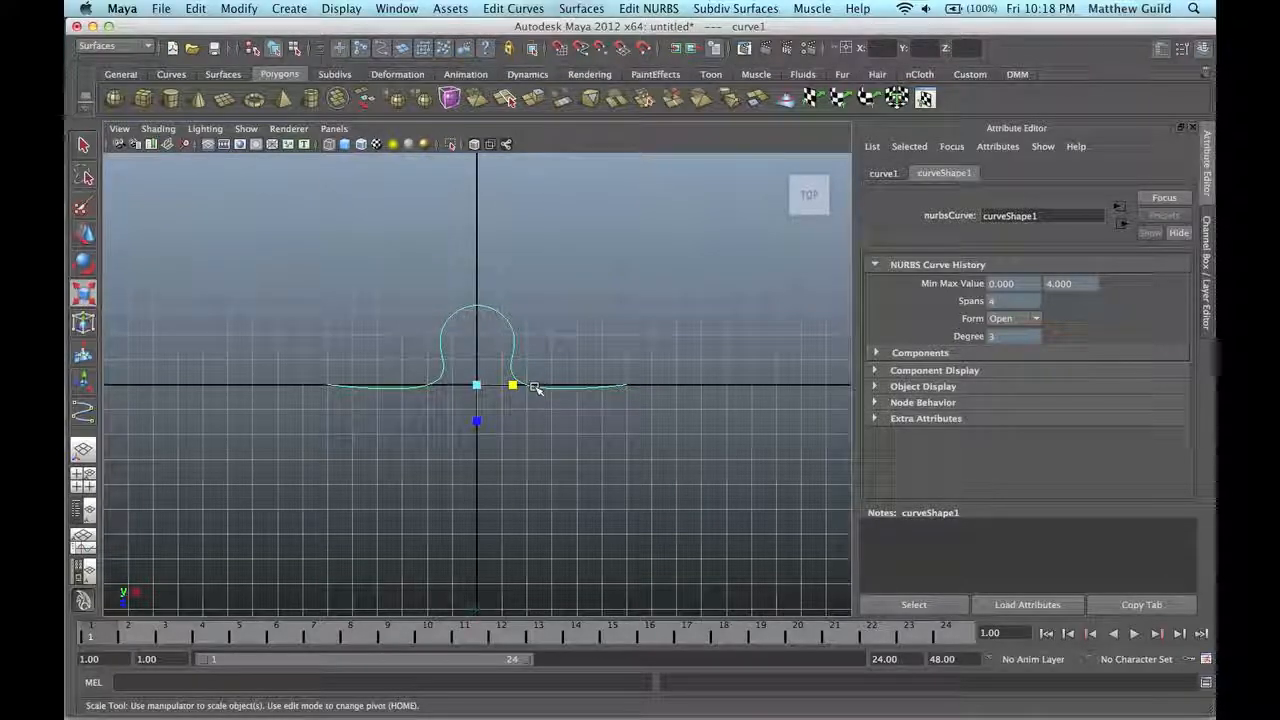
Snap the curve's pivot to its right endpoint, then duplicate the curve with the copy's Y rotation set to 90.
key(Home)
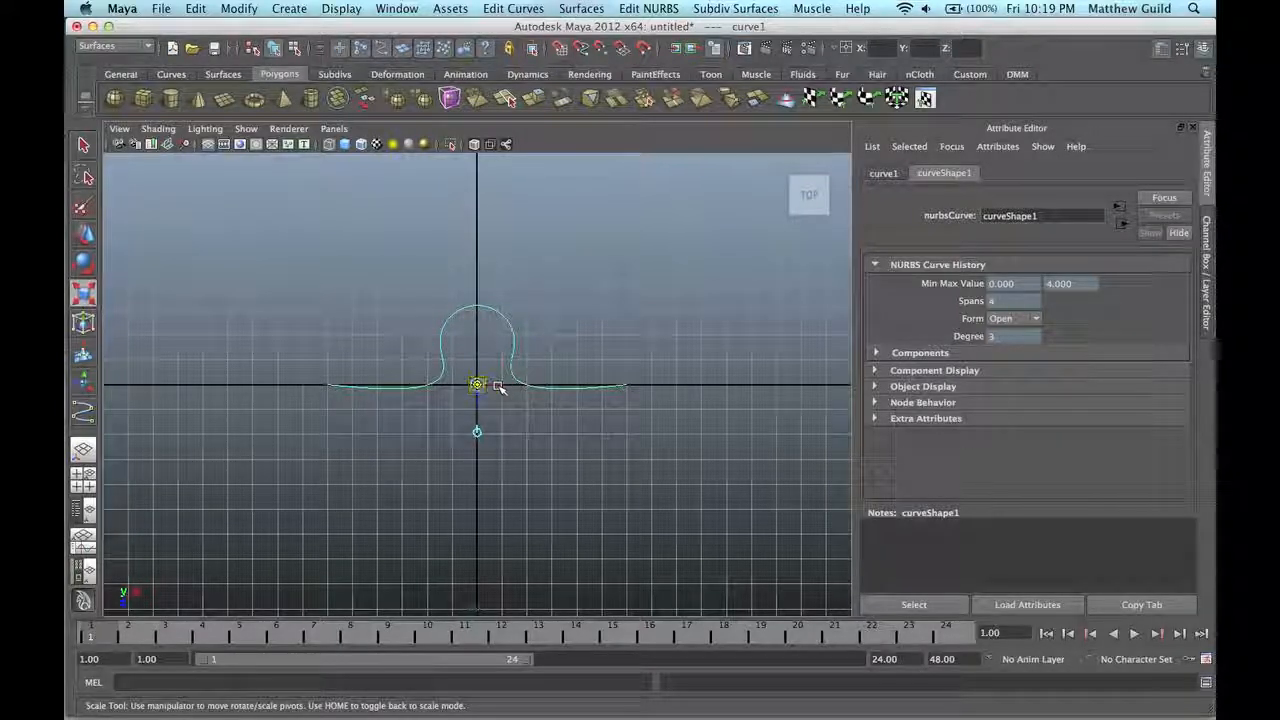
drag(489, 386, 620, 392)
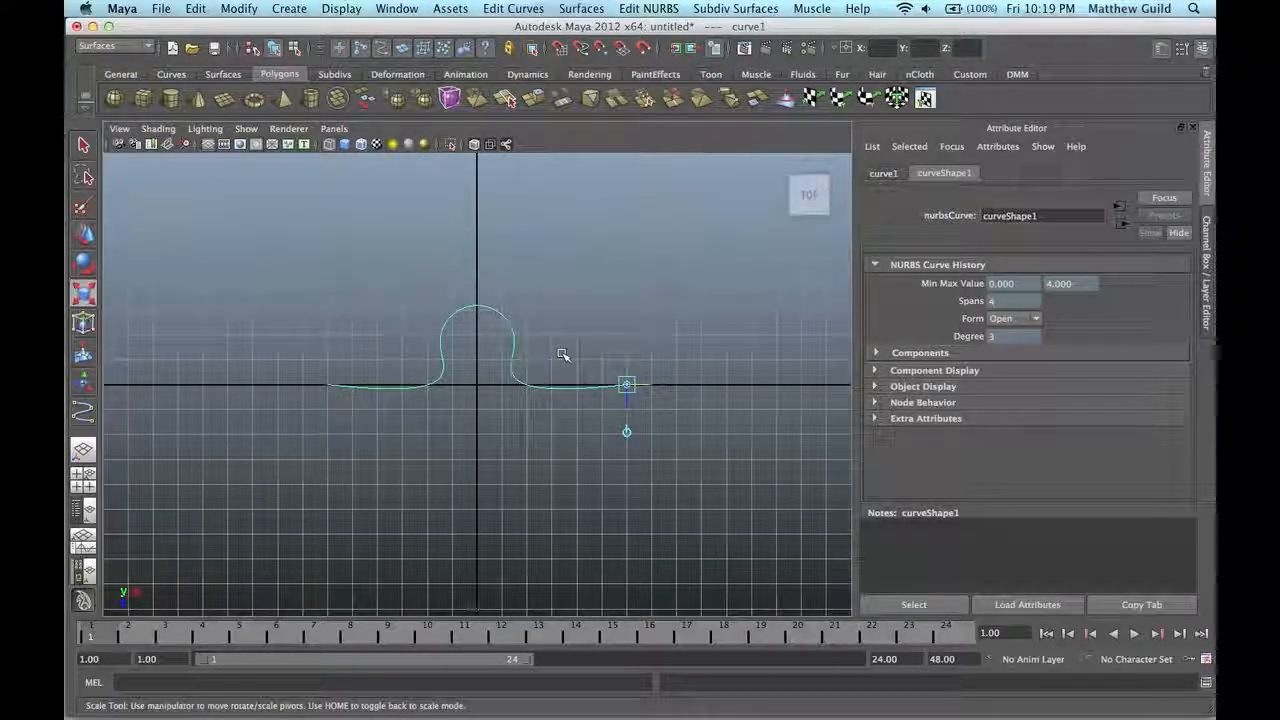
key(ctrl+d)
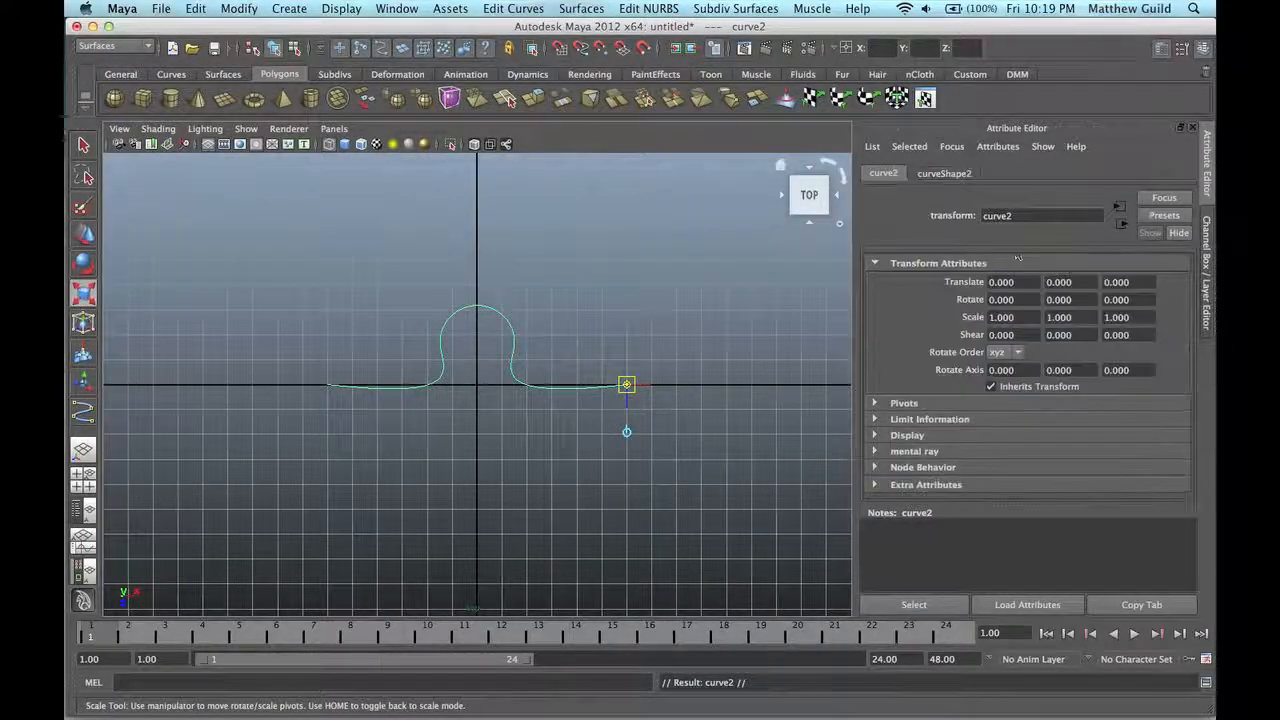
drag(1080, 300, 1001, 299)
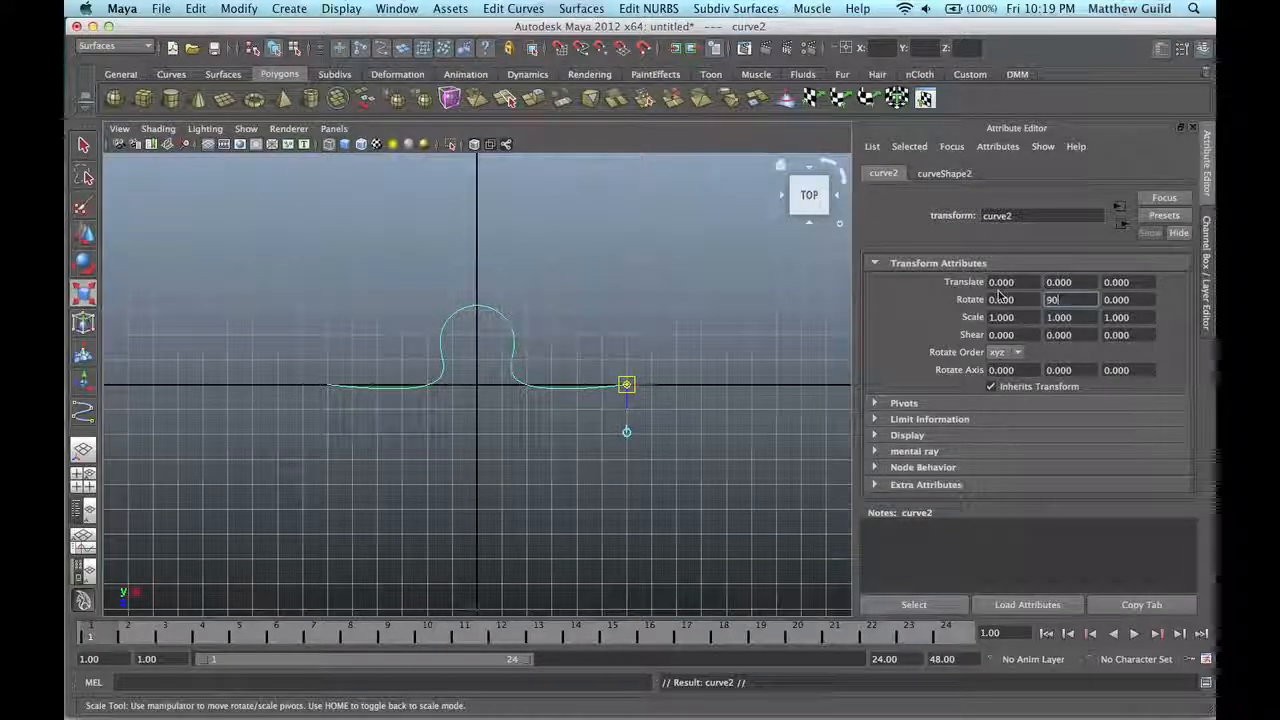
key(Return)
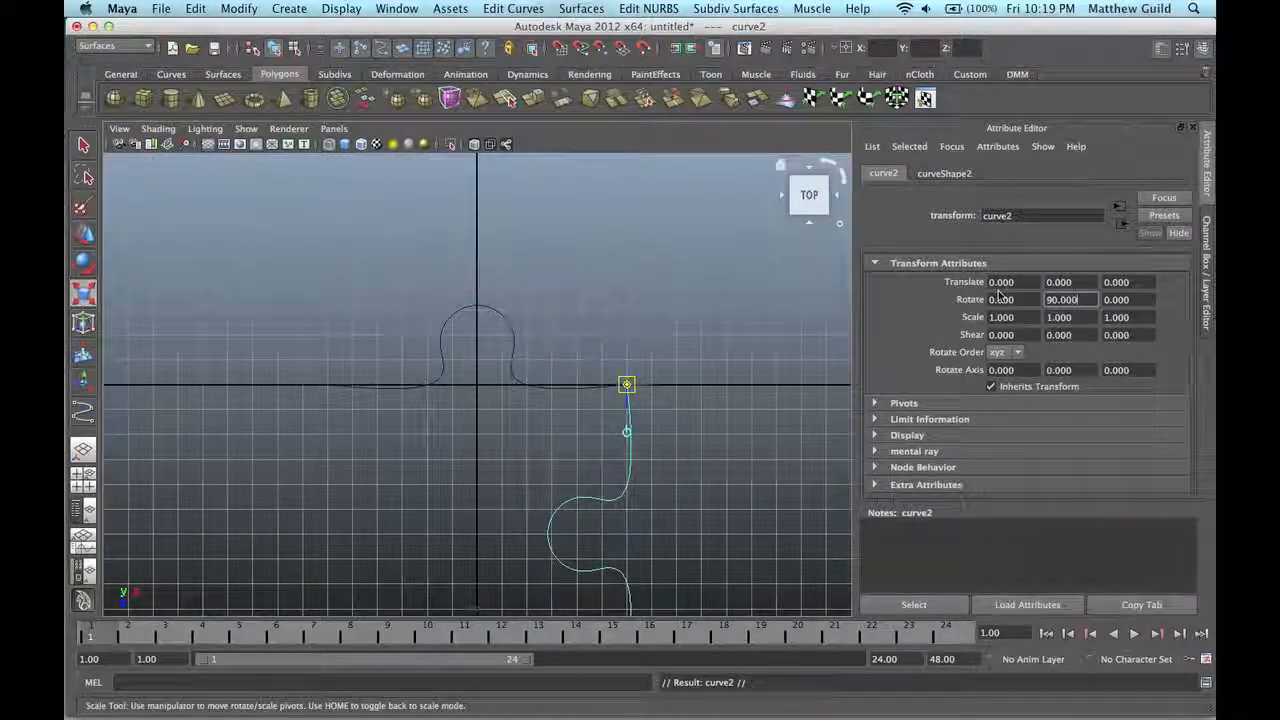
Snap the vertical curve's pivot to its lower endpoint and duplicate it with the copy's Y rotation set to 180.
click(195, 8)
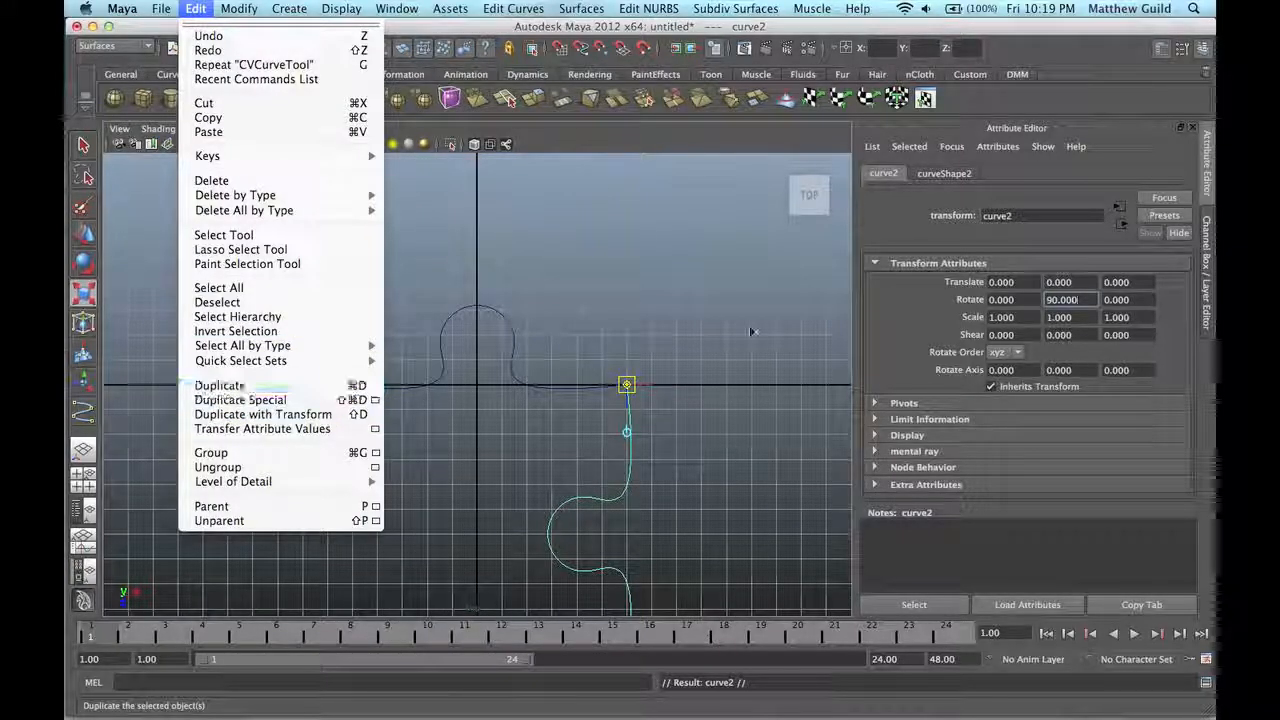
click(248, 400)
scroll(684, 447, down, 3)
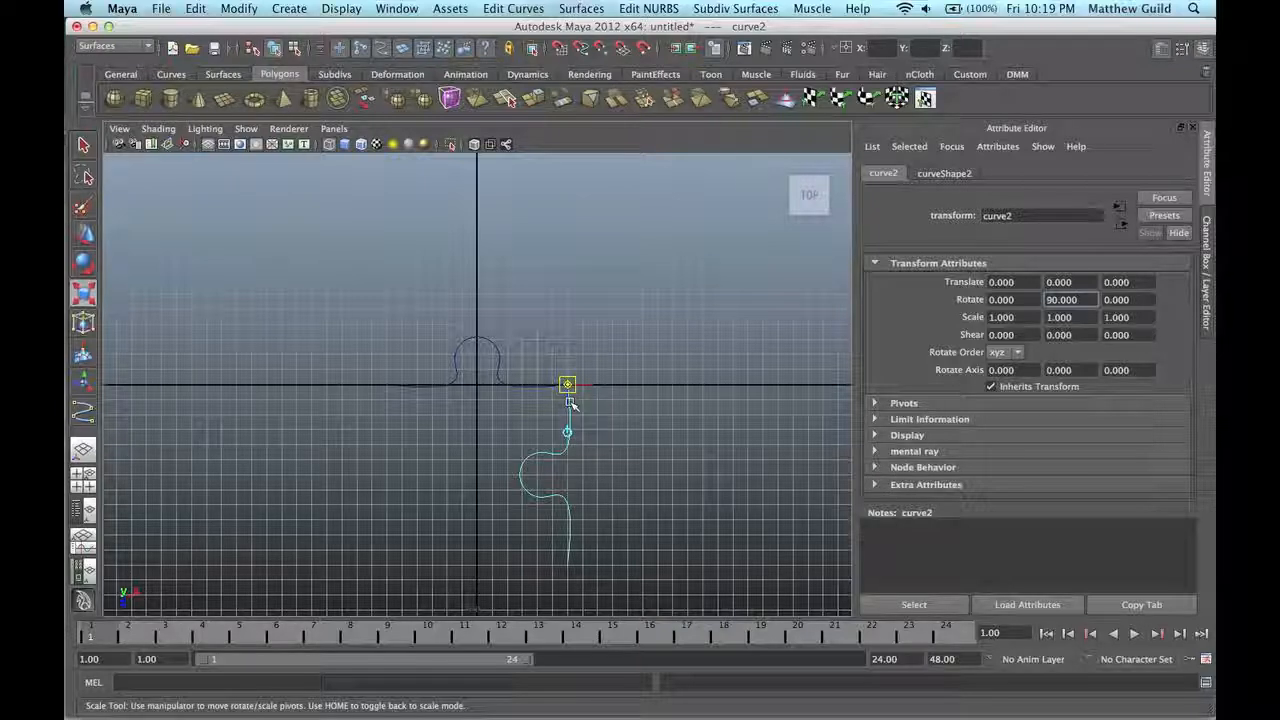
drag(572, 403, 569, 565)
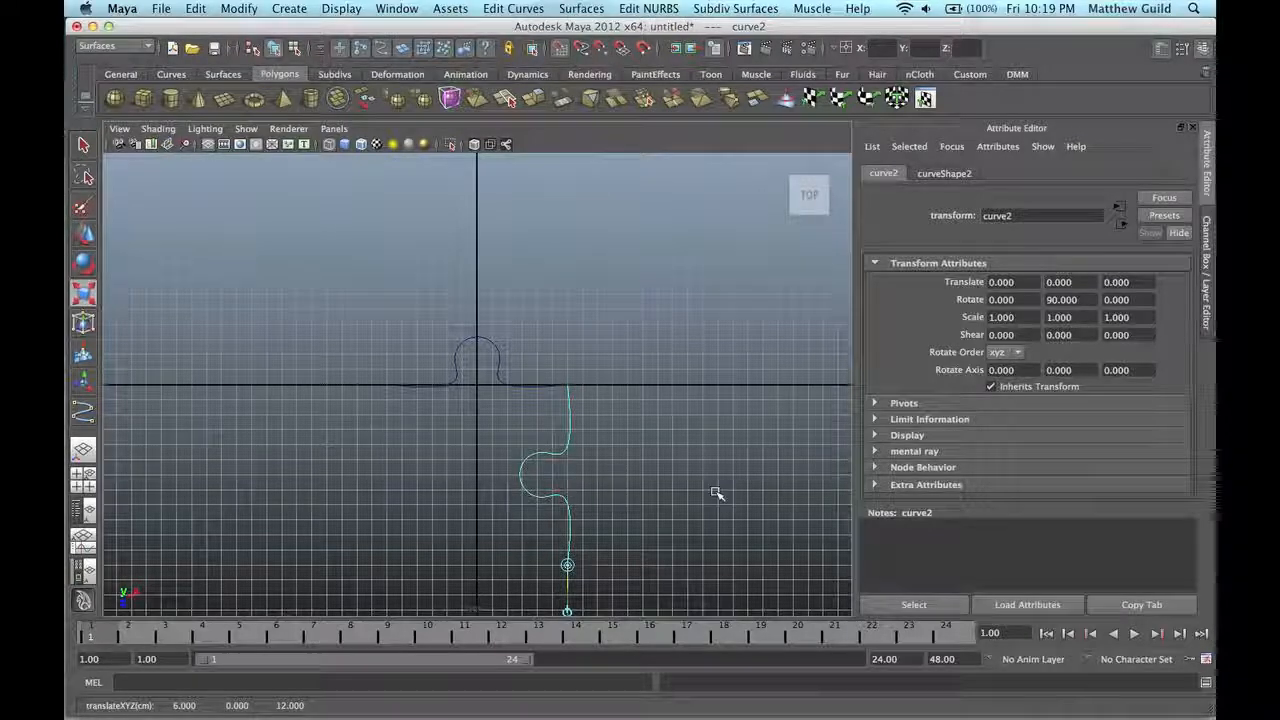
key(super+d)
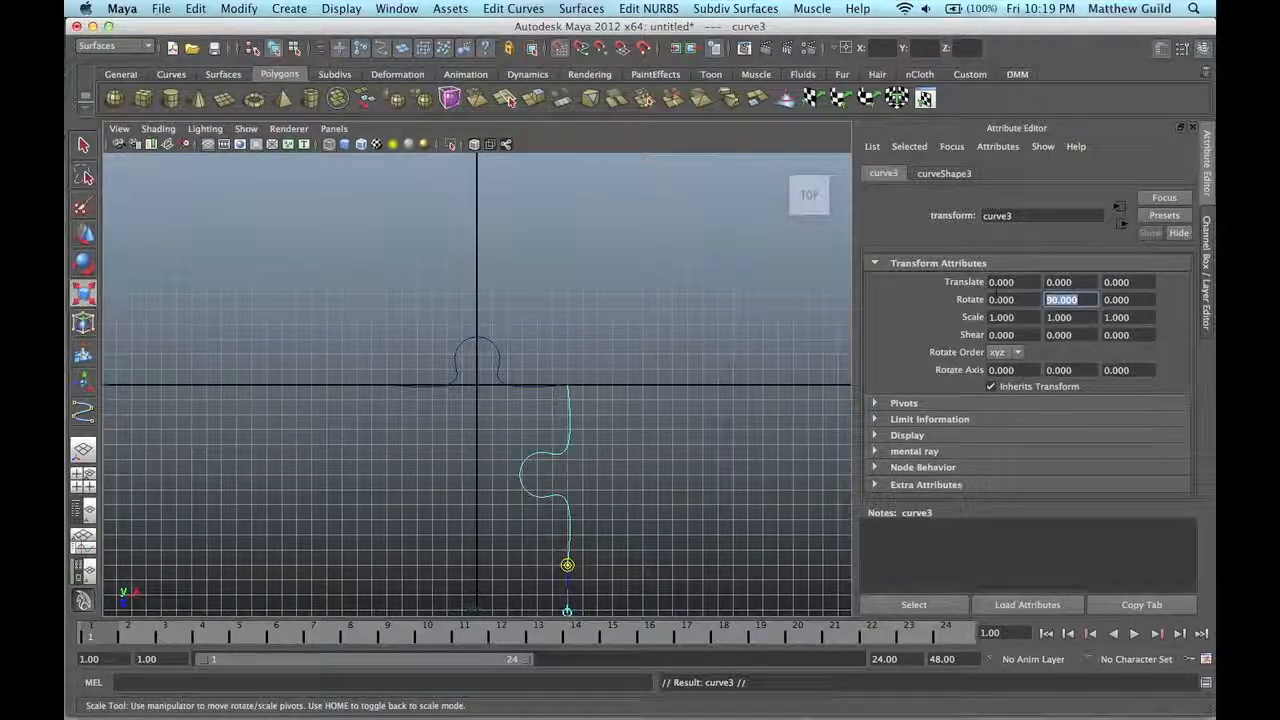
text(180)
key(Return)
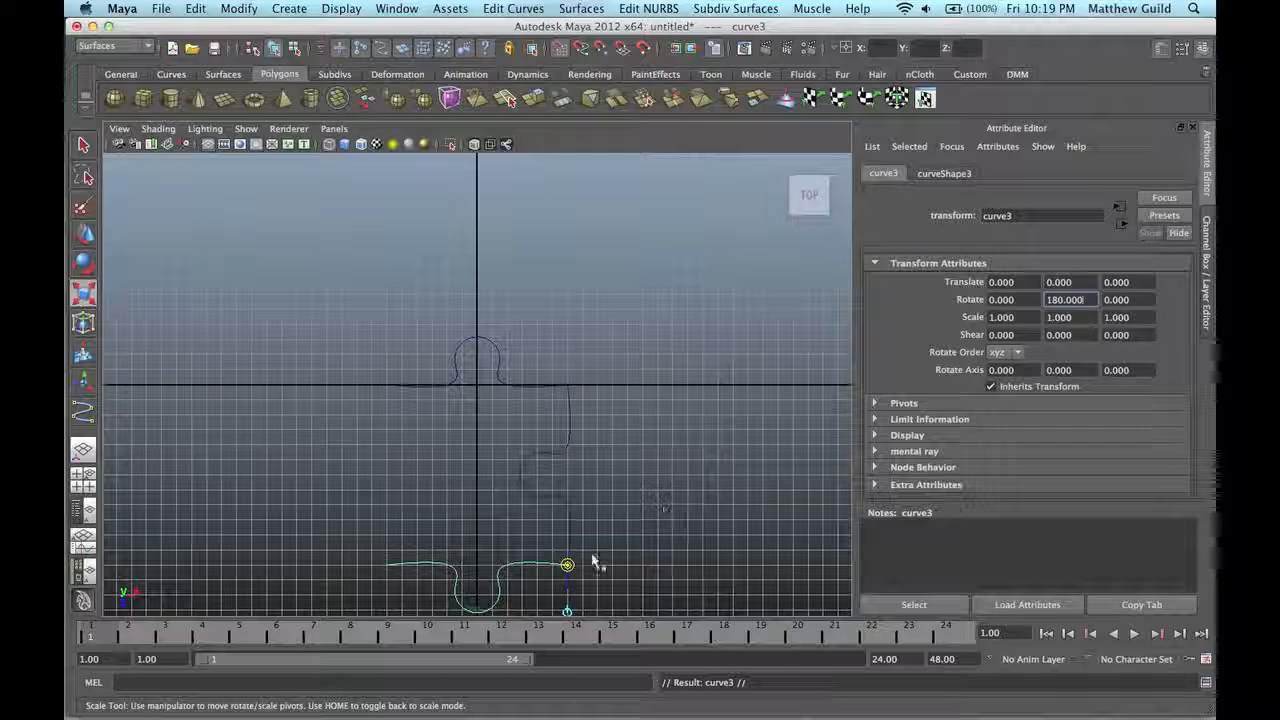
Snap the bottom curve's pivot to its left endpoint and duplicate it with the copy's Y rotation set to 270.
drag(594, 573, 388, 572)
key(super+d)
key(Home)
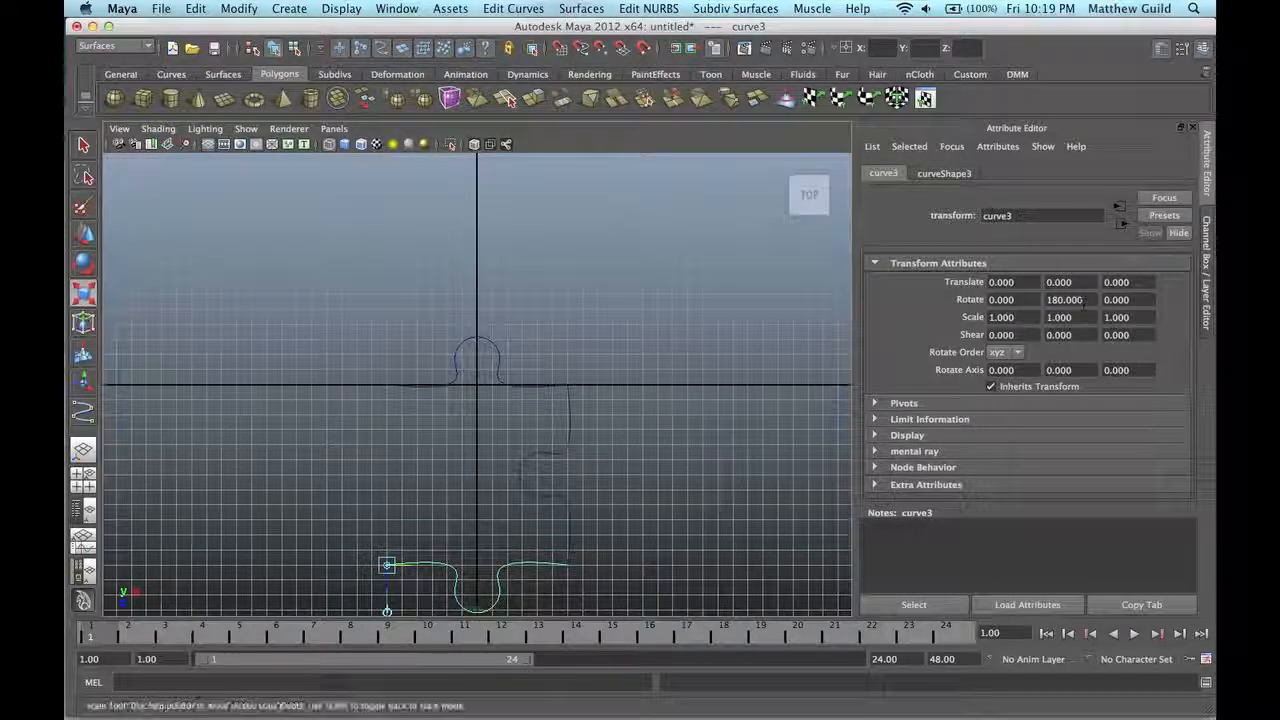
drag(1091, 304, 945, 280)
text(27)
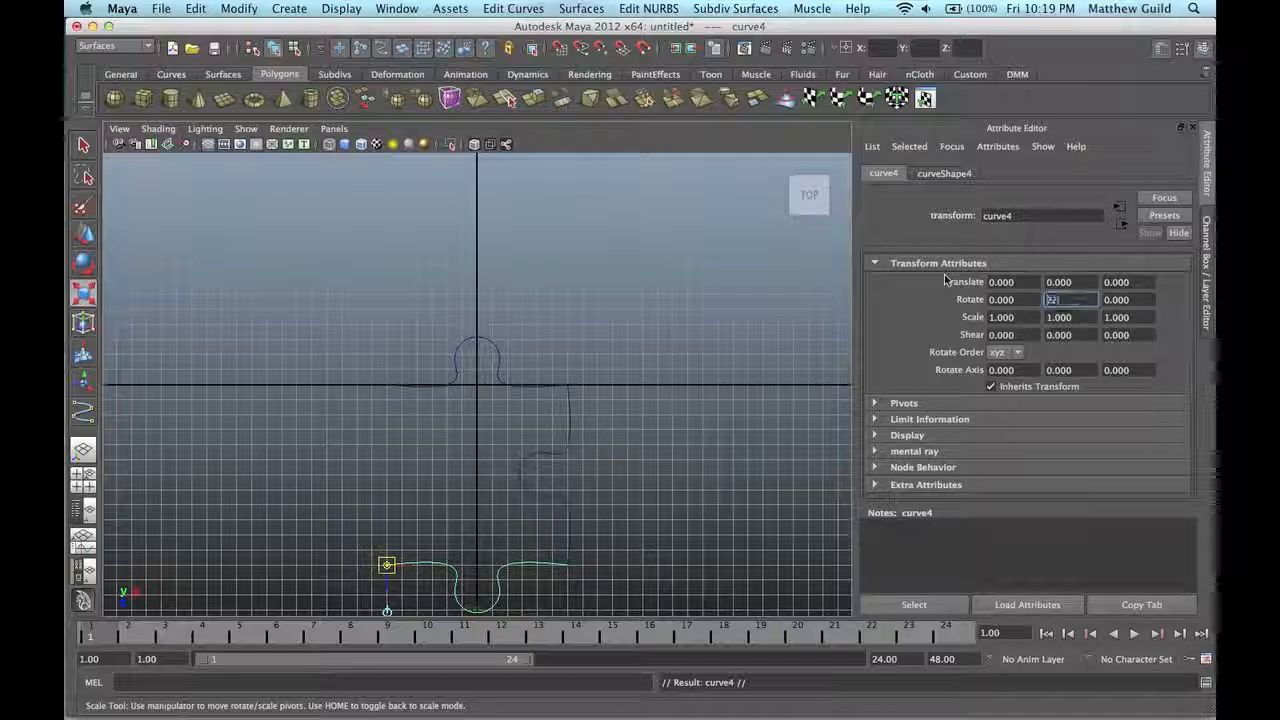
text(0)
key(Return)
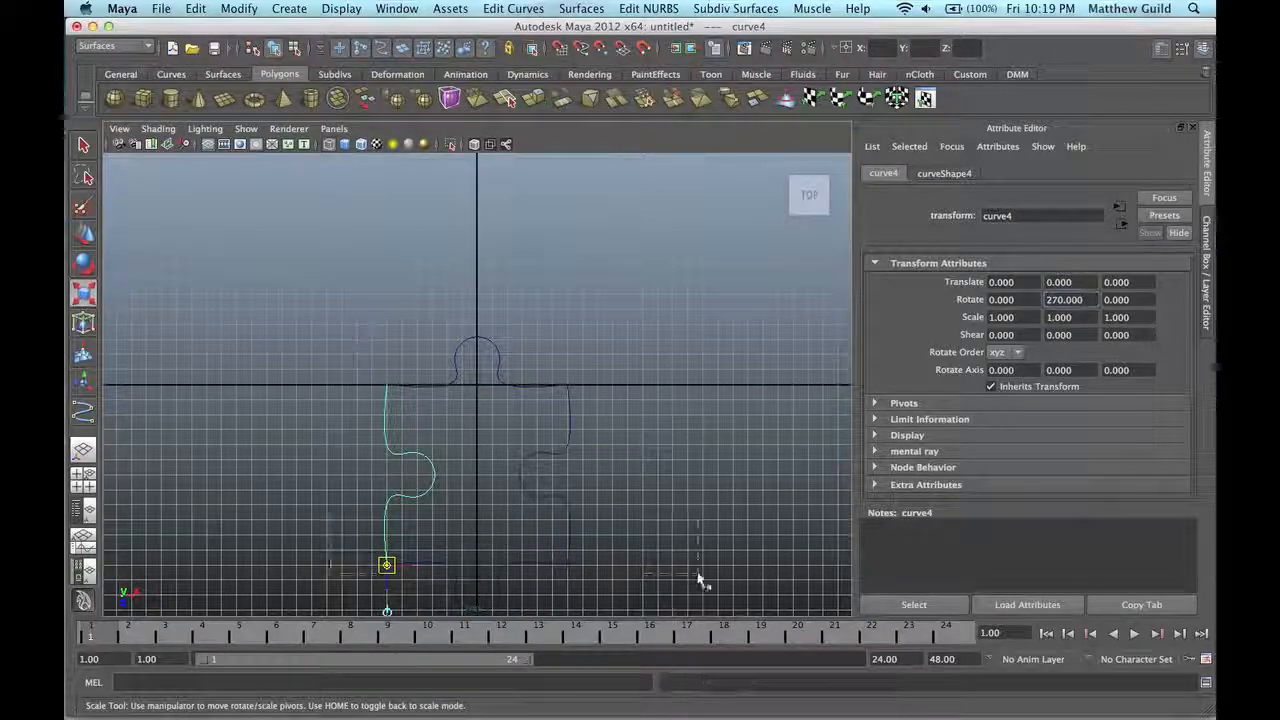
Attach all four puzzle-side curves with the Connect method, keeping multiple knots and not keeping the originals.
right_drag(455, 382, 499, 366)
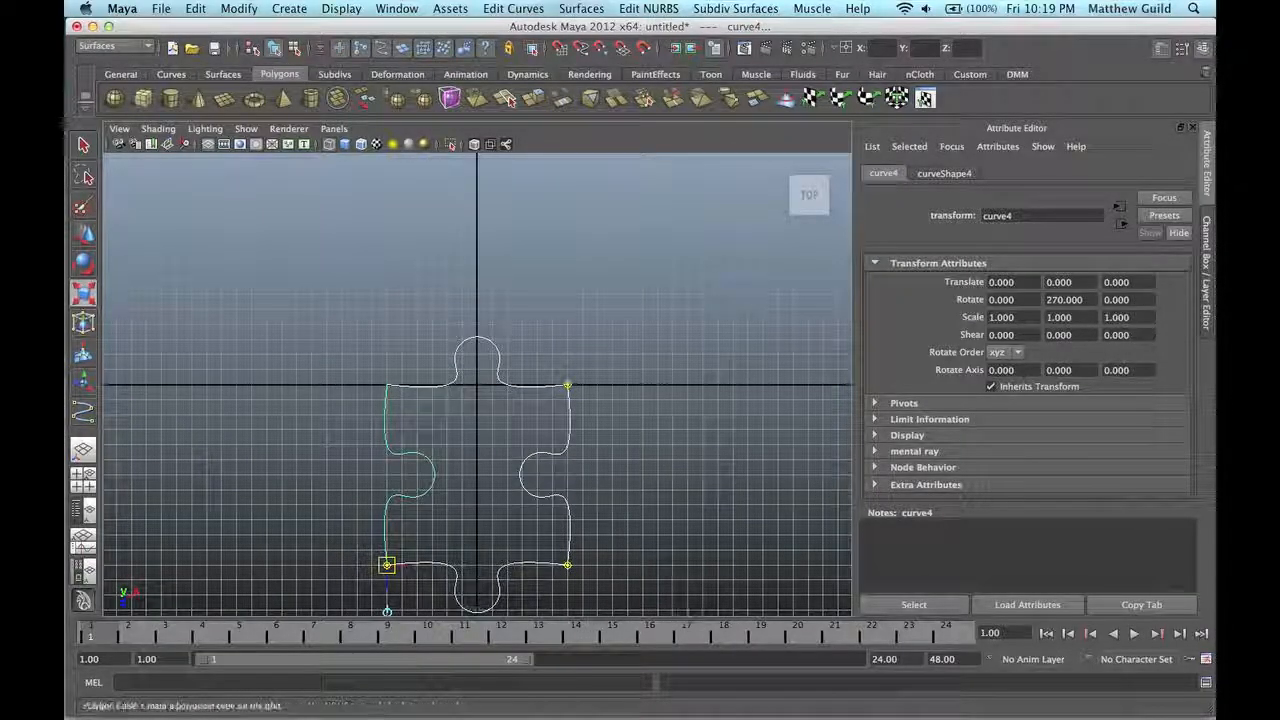
click(120, 47)
click(120, 47)
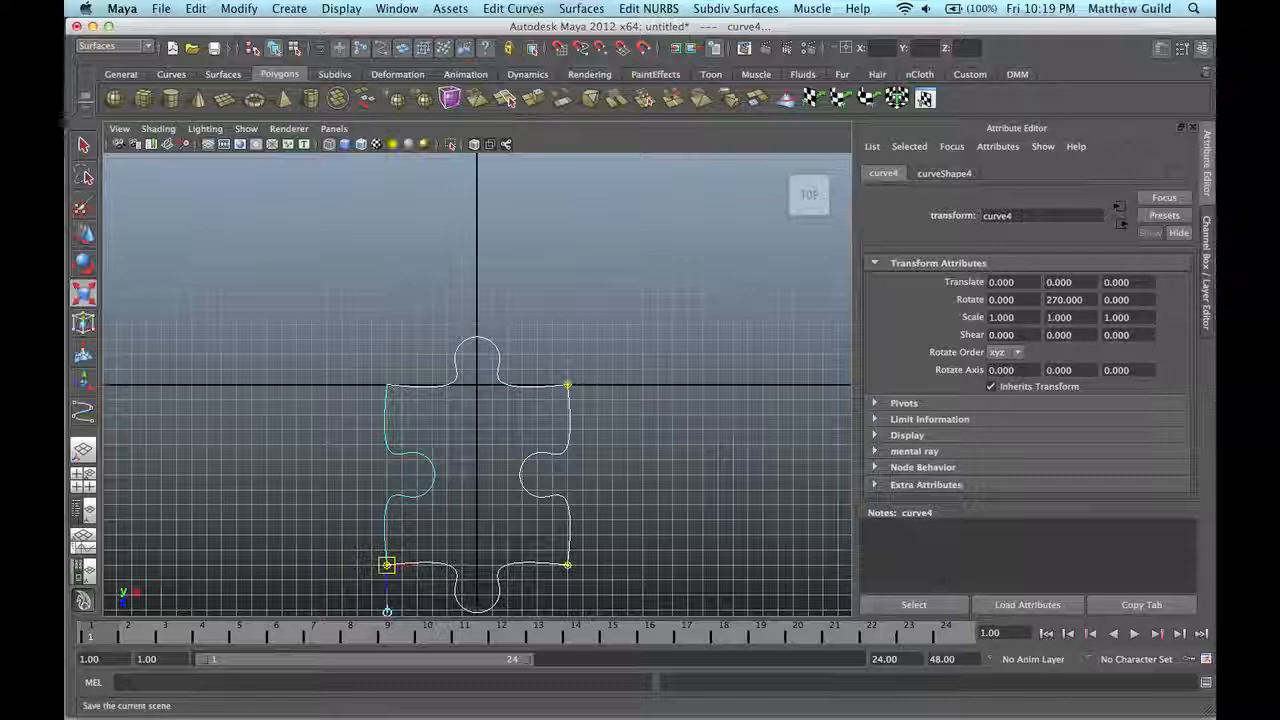
click(513, 8)
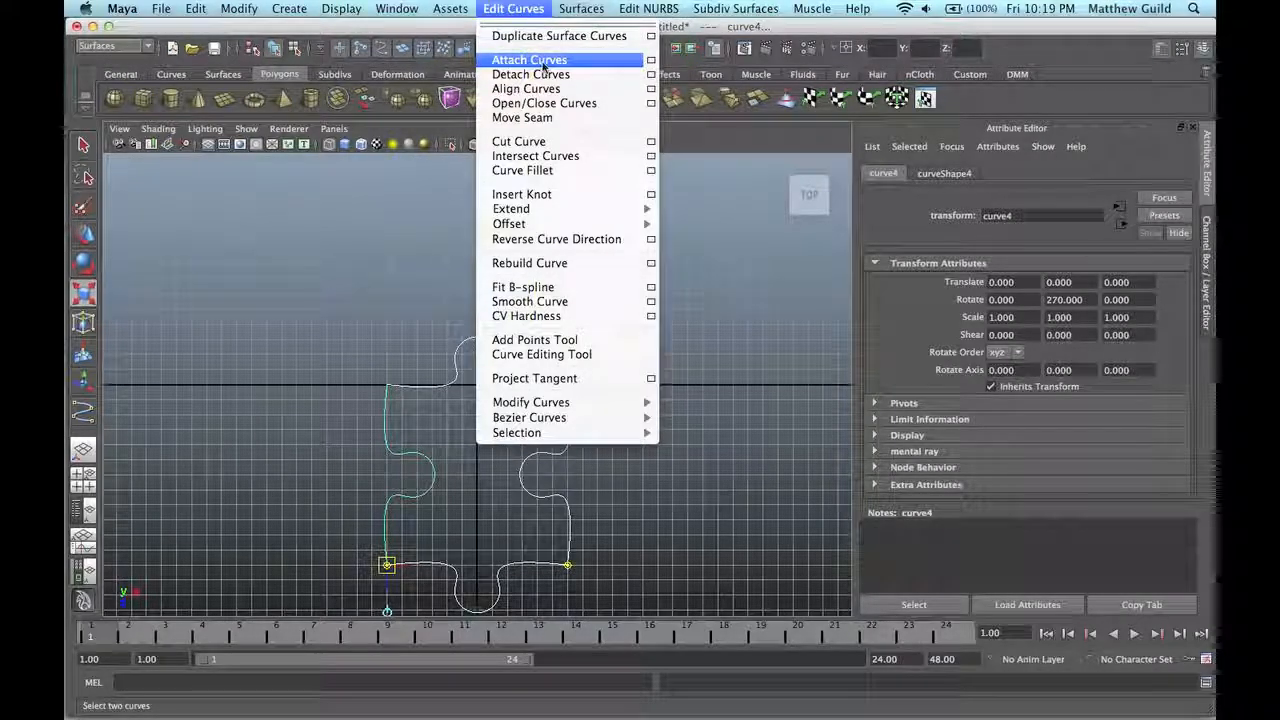
click(651, 61)
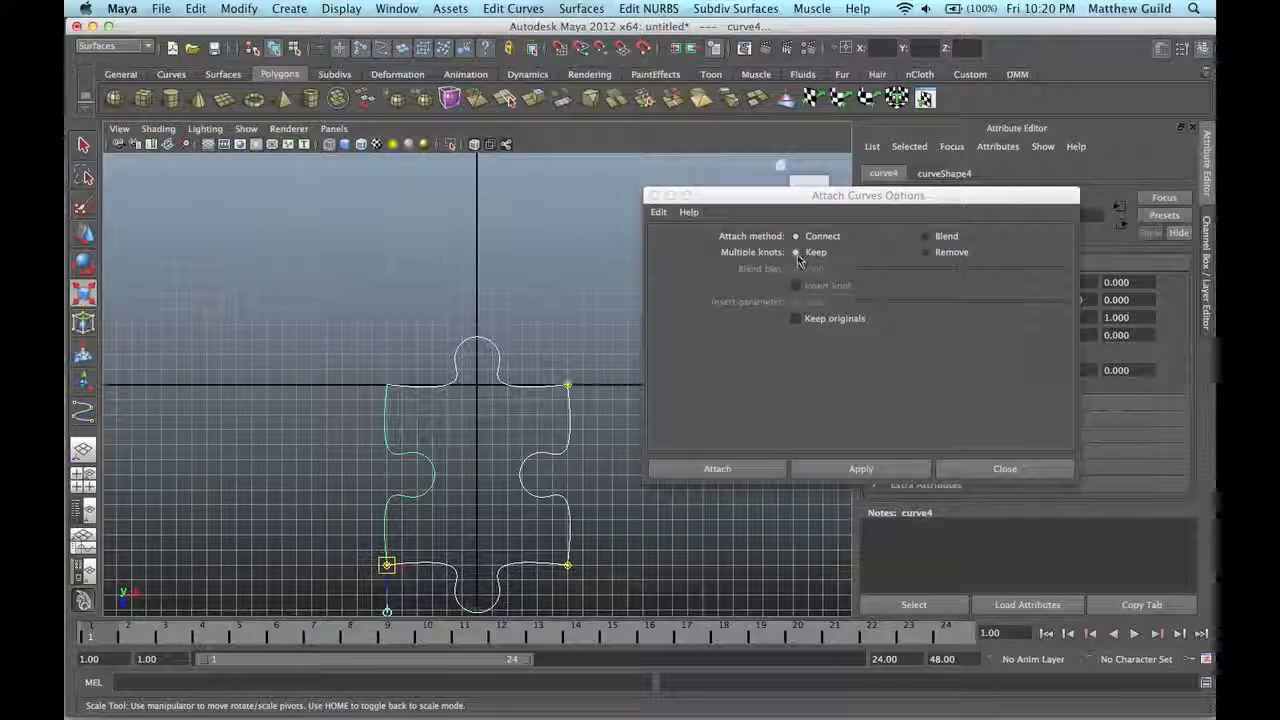
click(812, 319)
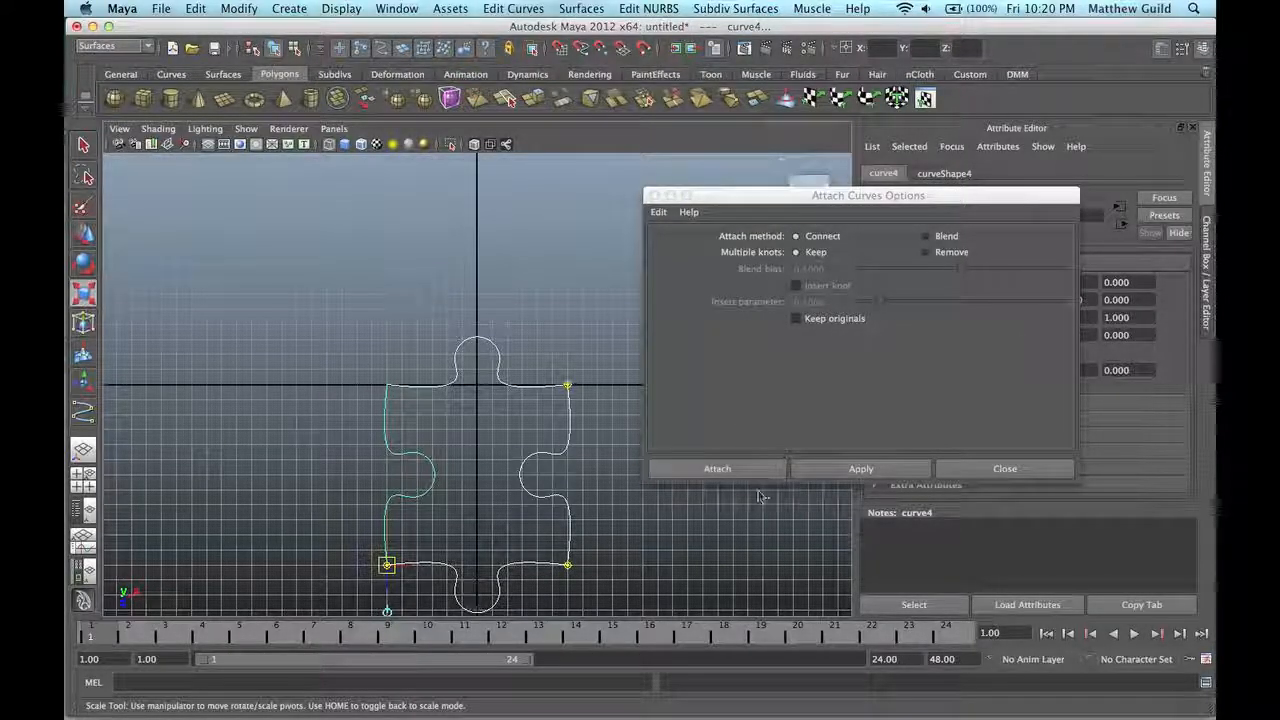
click(748, 470)
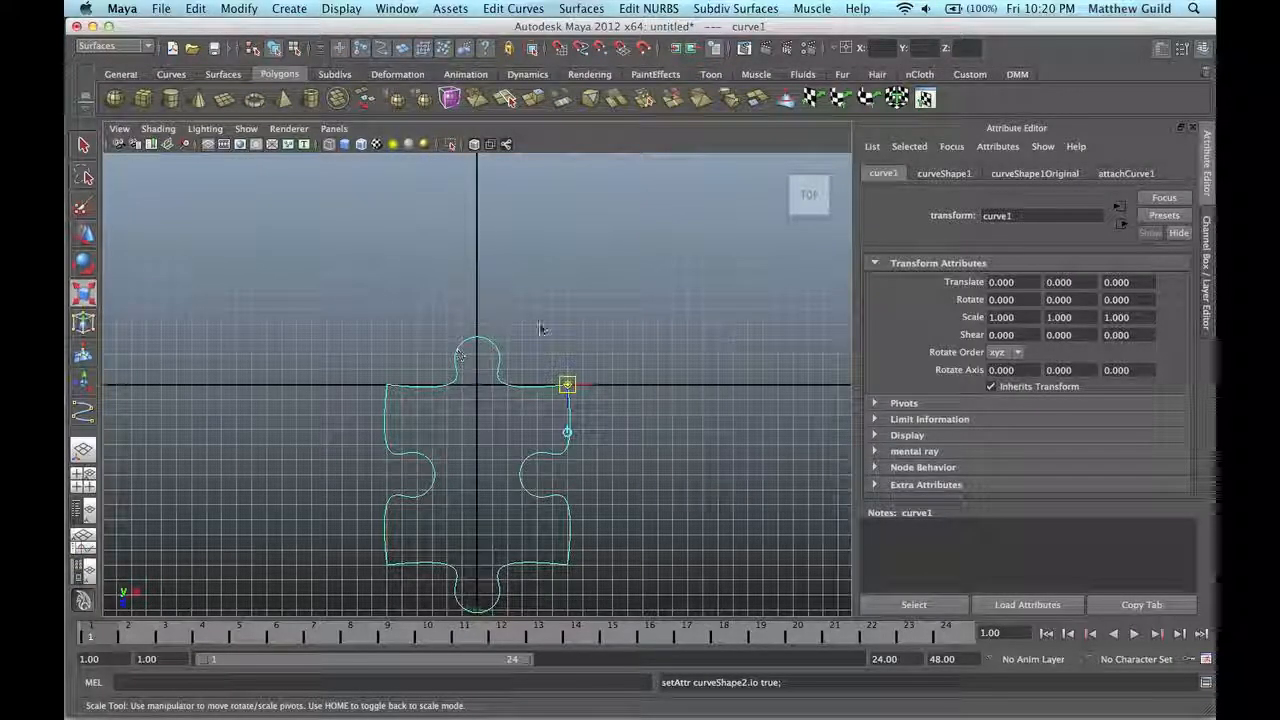
Select the attached puzzle outline and delete its construction history.
drag(426, 313, 584, 528)
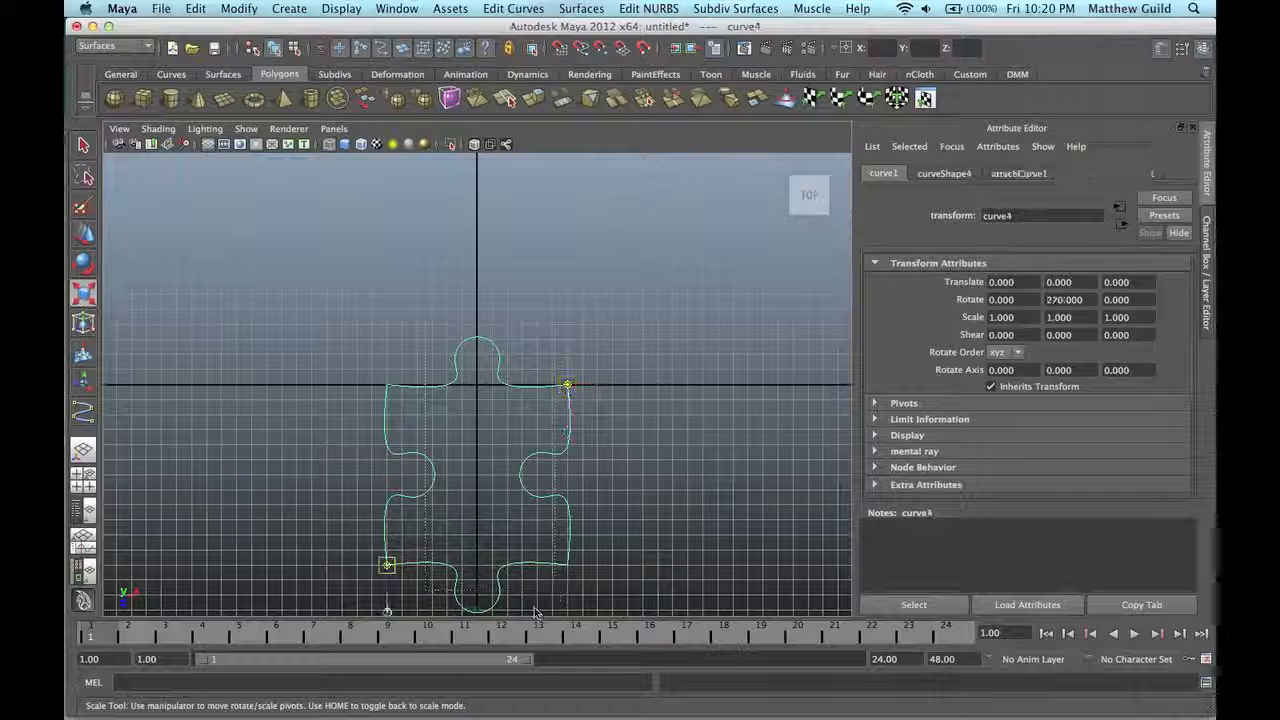
click(449, 372)
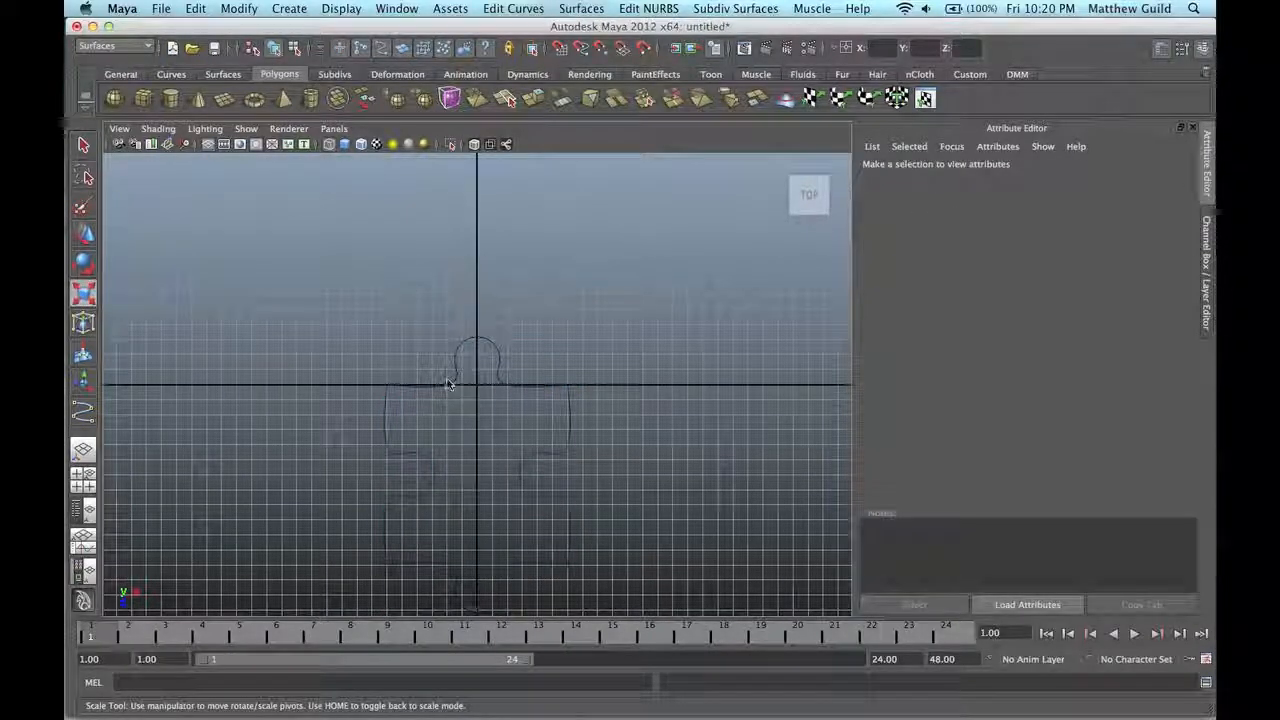
click(451, 386)
click(195, 8)
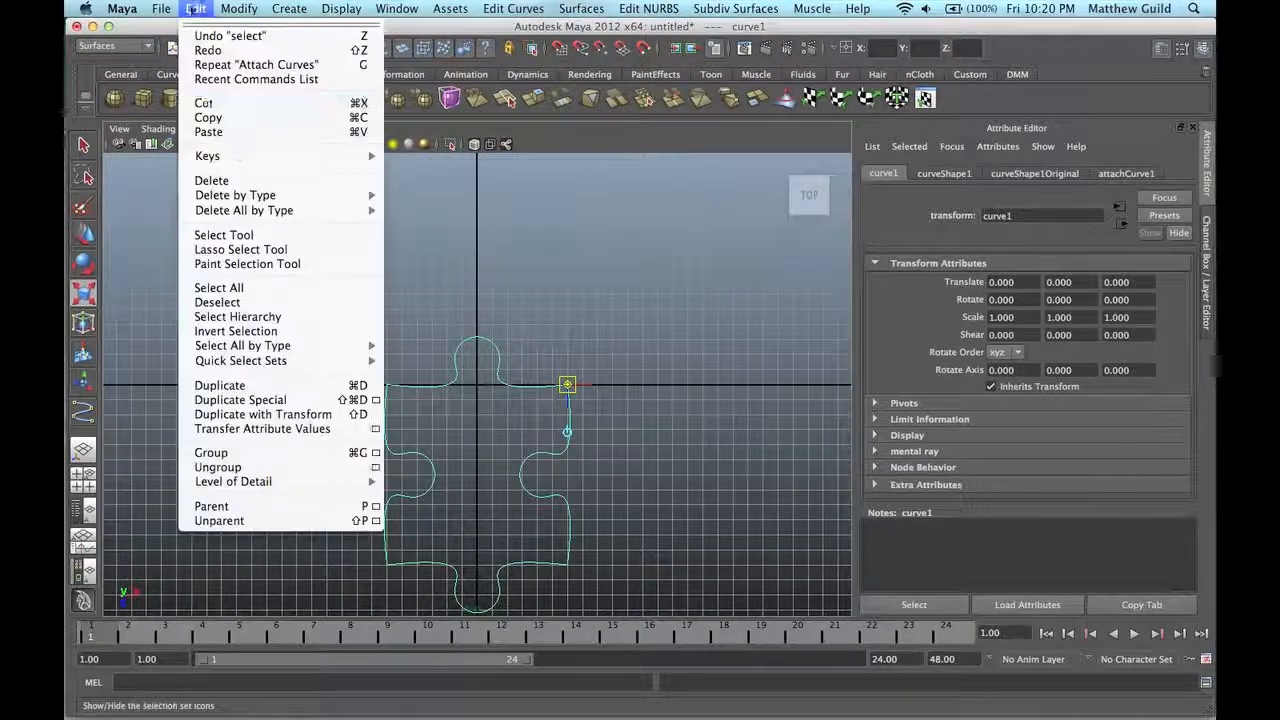
mouse_move(271, 218)
click(461, 218)
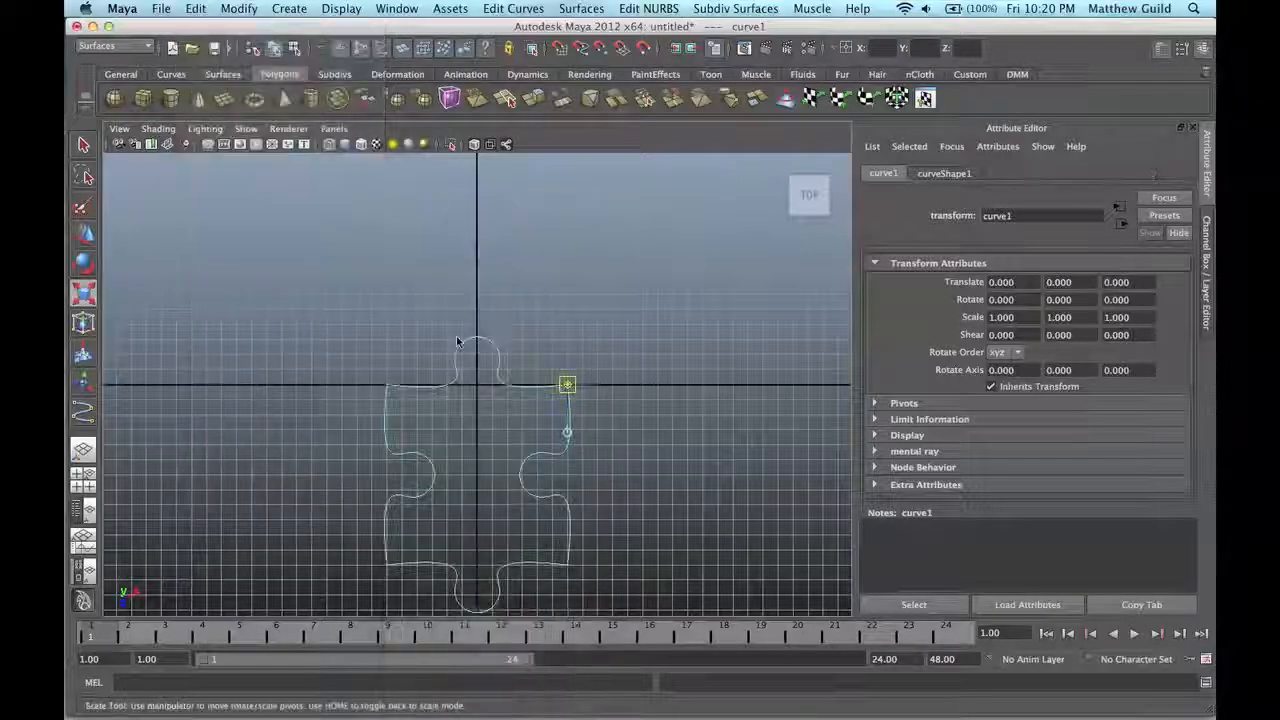
Center the pivot of the attached puzzle outline.
key(space)
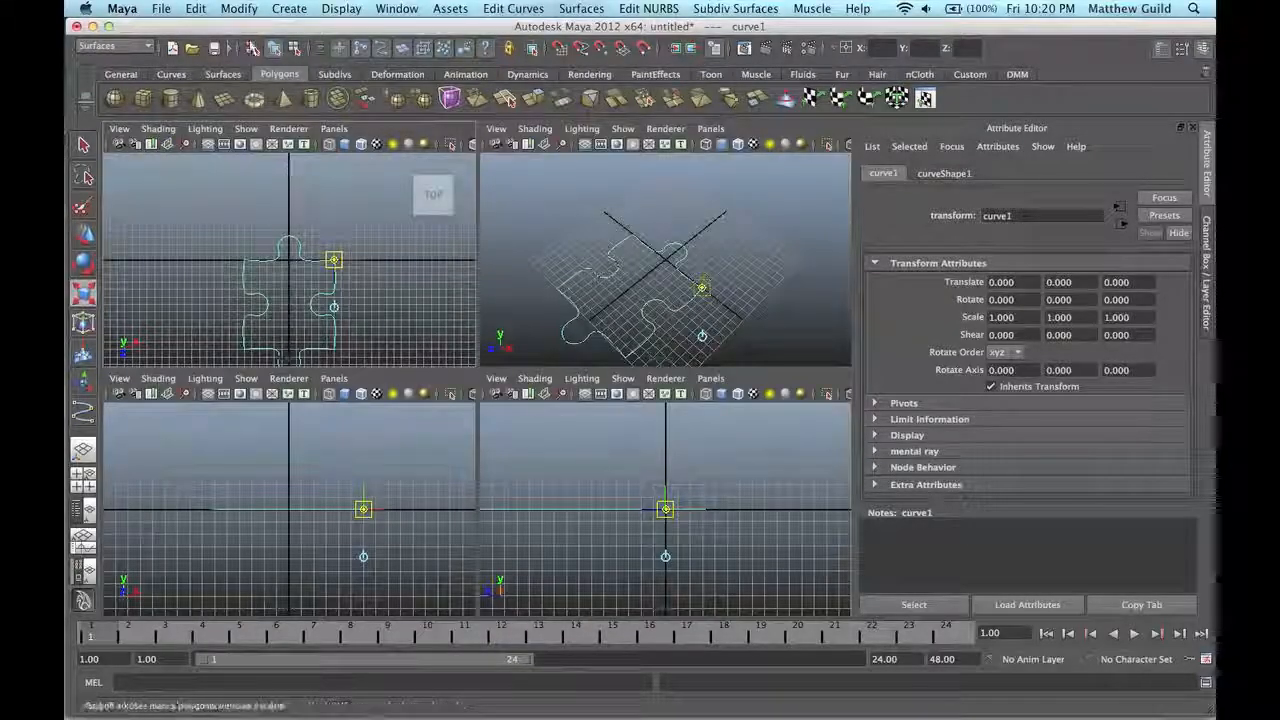
click(289, 8)
click(239, 8)
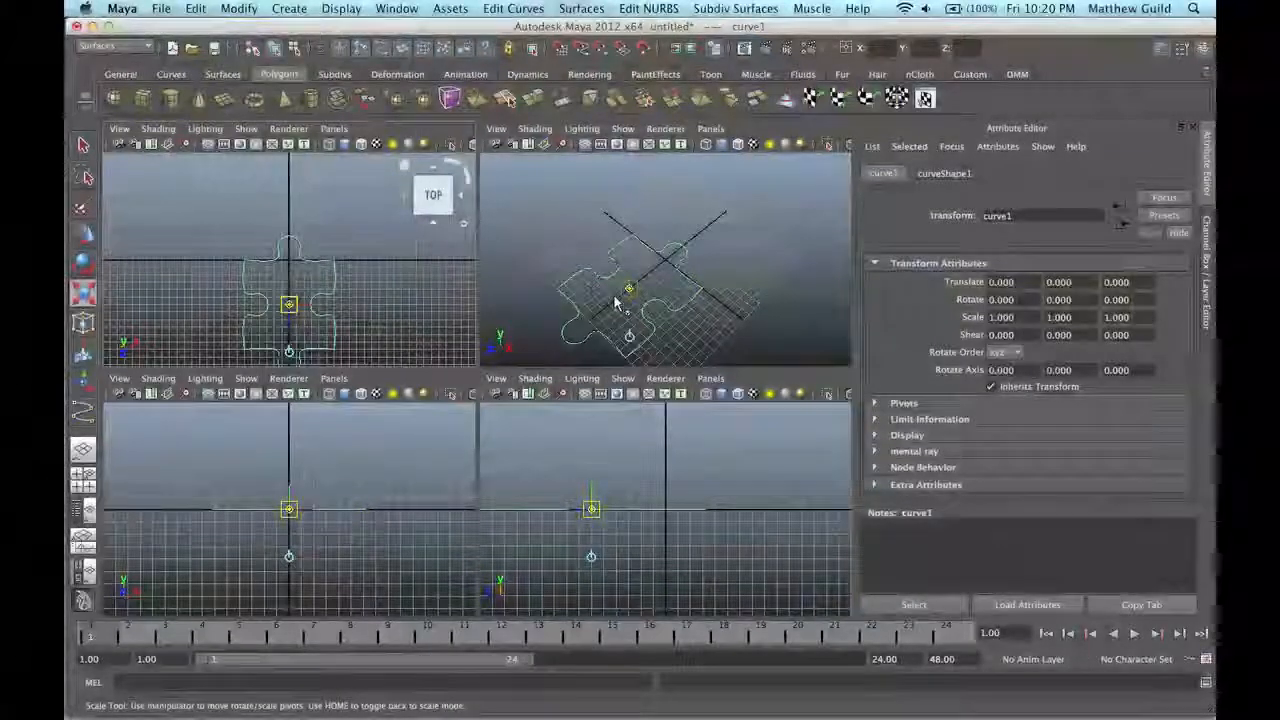
key(x)
drag(614, 299, 668, 273)
key(z)
Move the puzzle outline so that its centered pivot snaps to the grid origin.
key(w)
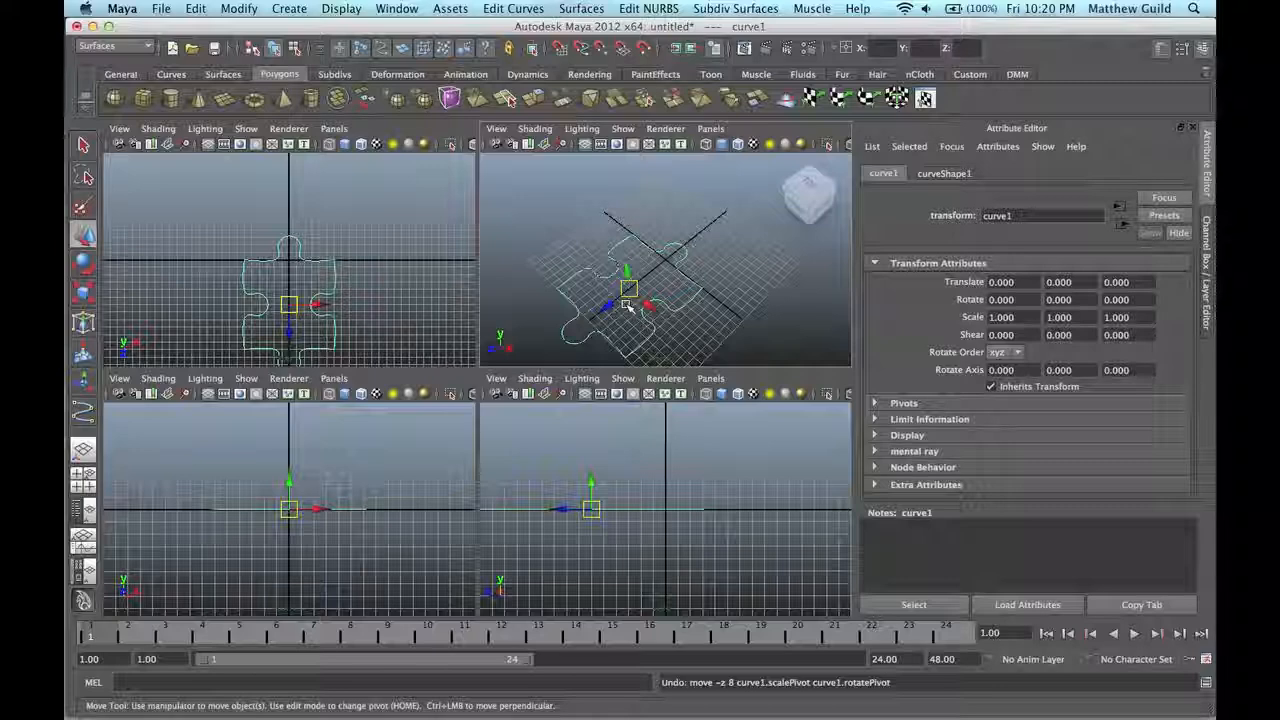
drag(626, 306, 681, 281)
Delete the leftover side curves that remain outside the moved puzzle outline.
click(586, 276)
click(585, 275)
key(Delete)
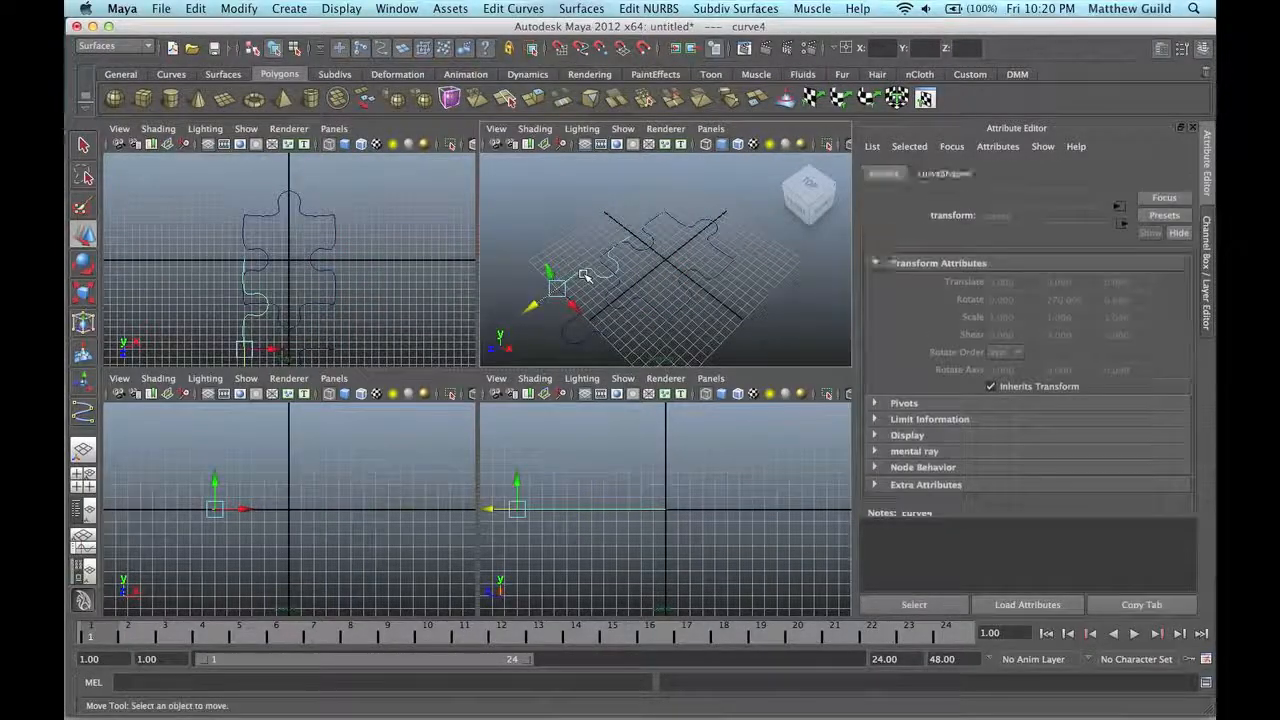
click(574, 322)
key(Delete)
Apply Bevel Plus to the puzzle outline with width 0.2, depth 0.3, extrude distance 0.4, Convex Out style, capped ends and polygon output.
key(space)
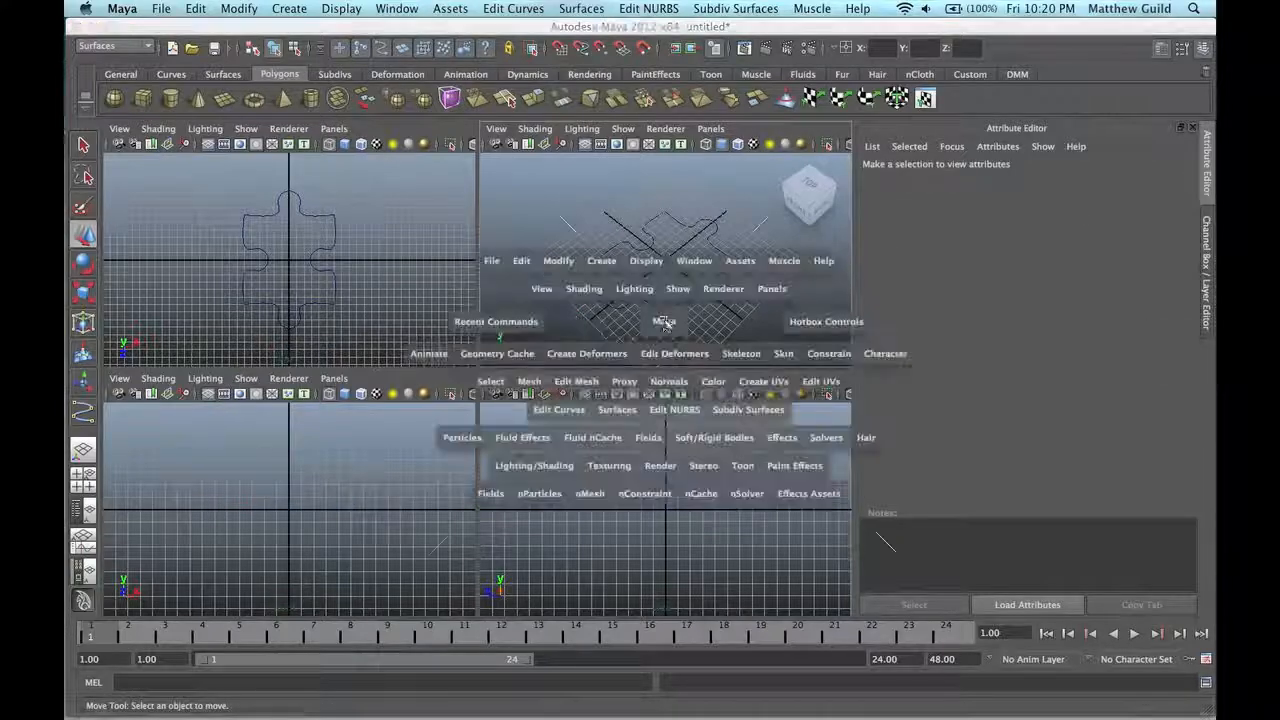
click(486, 306)
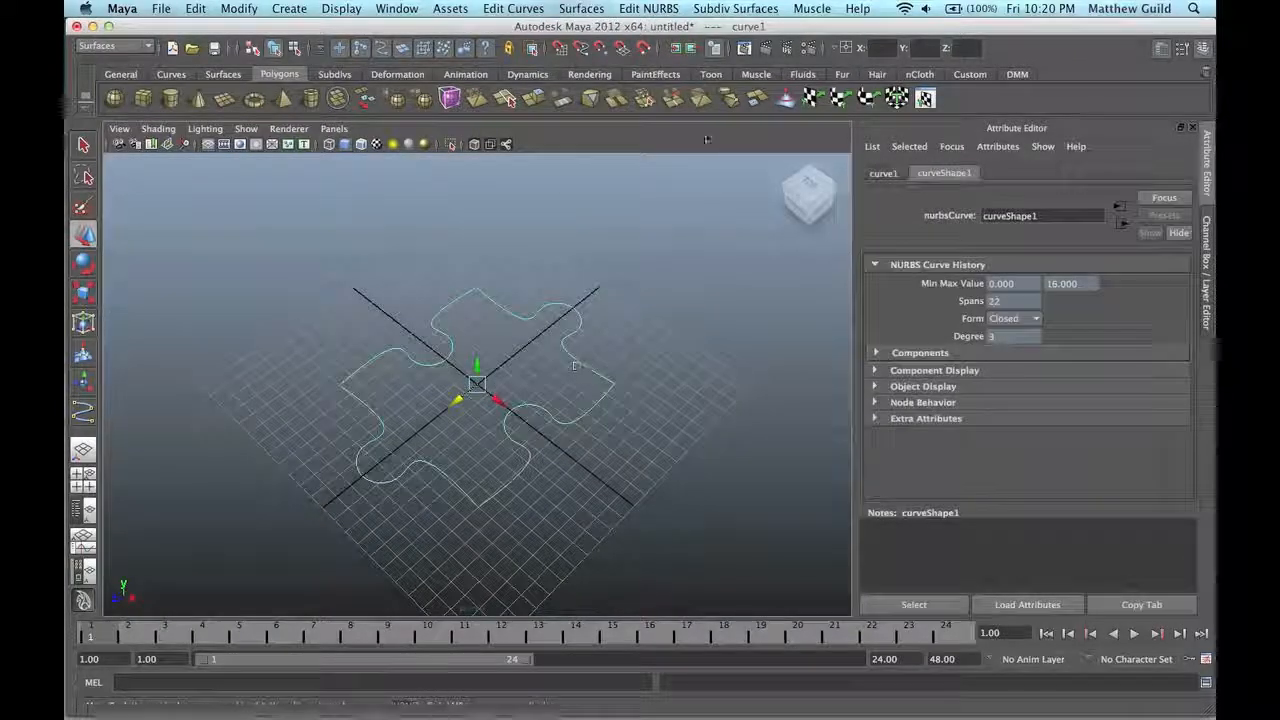
click(520, 8)
mouse_move(590, 8)
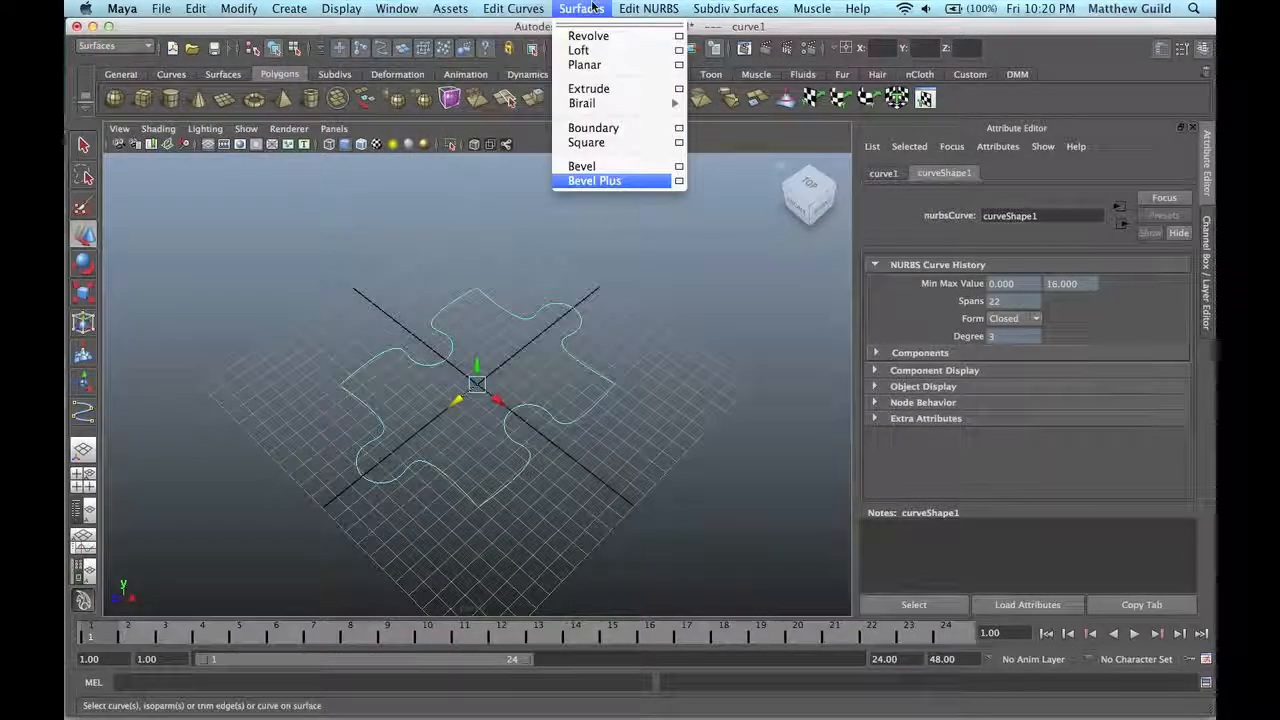
click(680, 181)
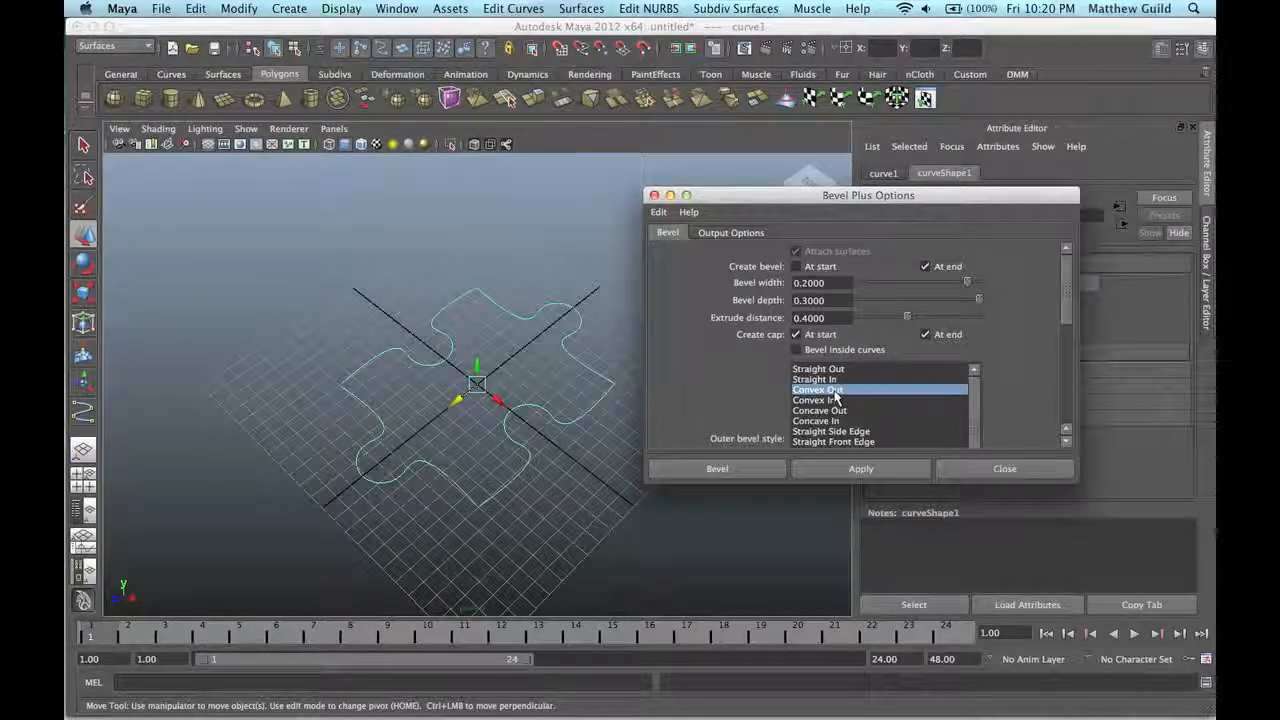
click(730, 233)
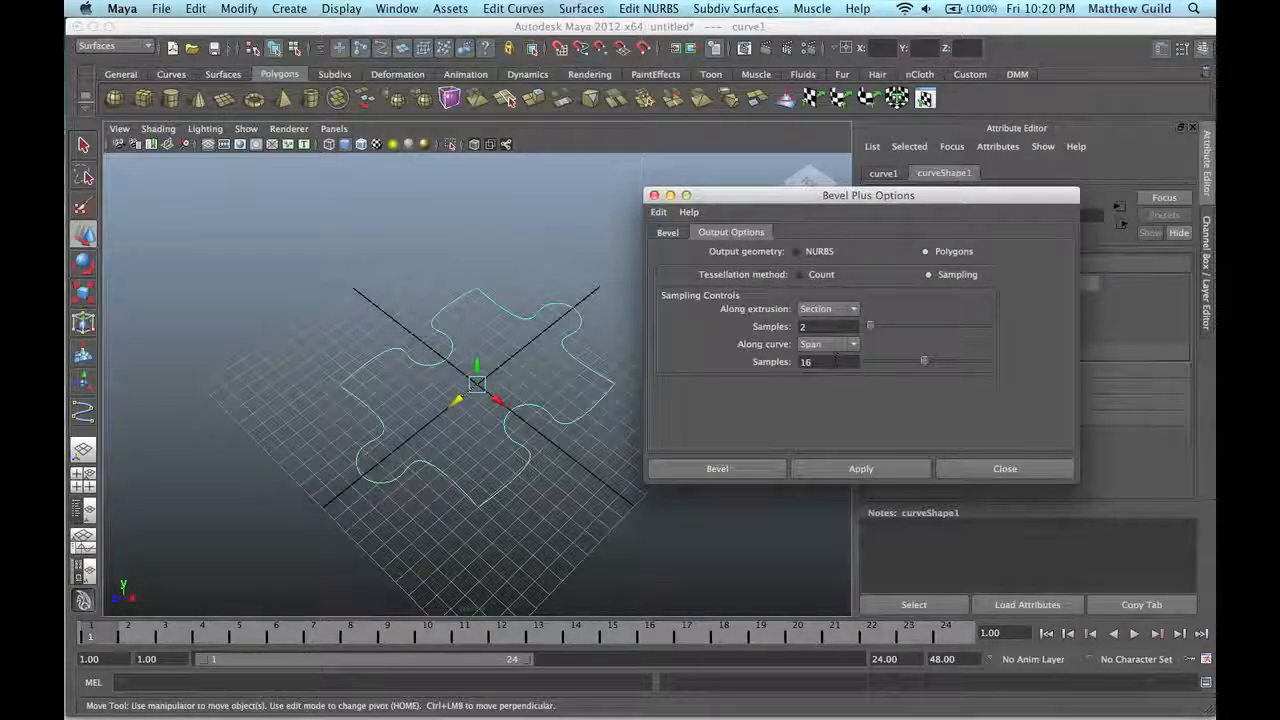
click(838, 470)
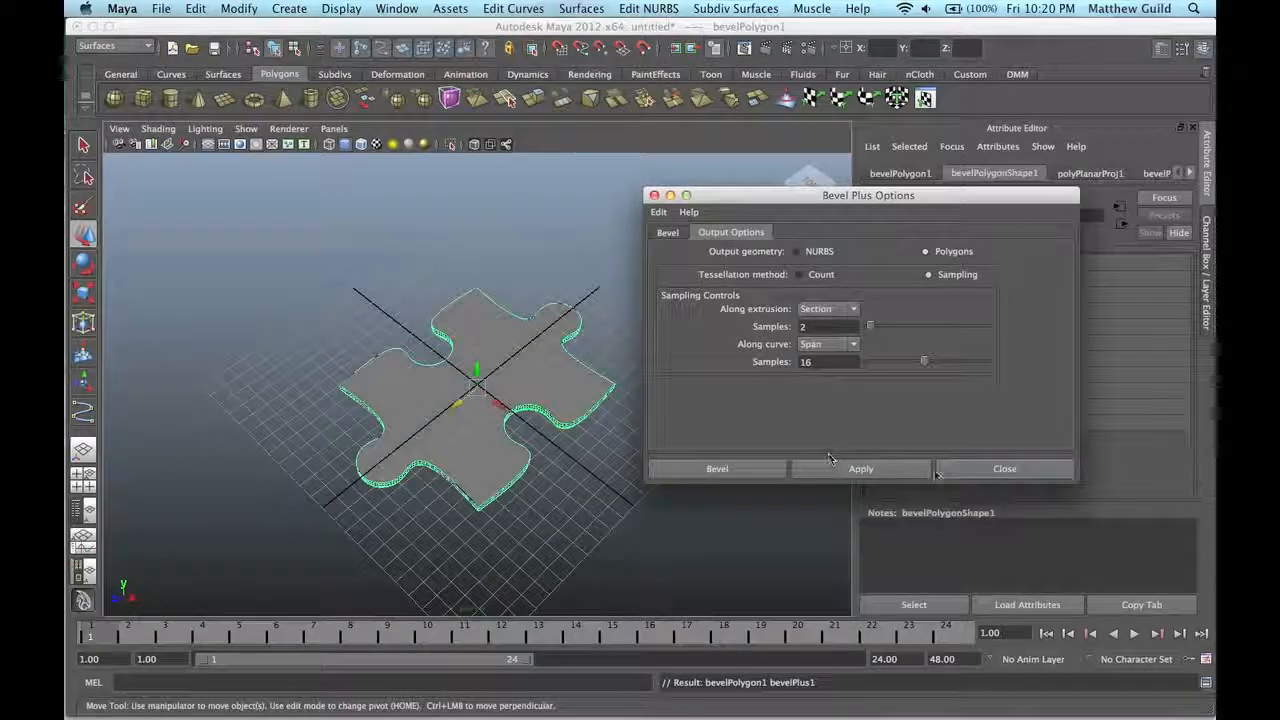
click(980, 467)
Snap the beveled puzzle piece's pivot to its lower-right corner in the top view.
alt+drag(540, 430, 473, 458)
key(space)
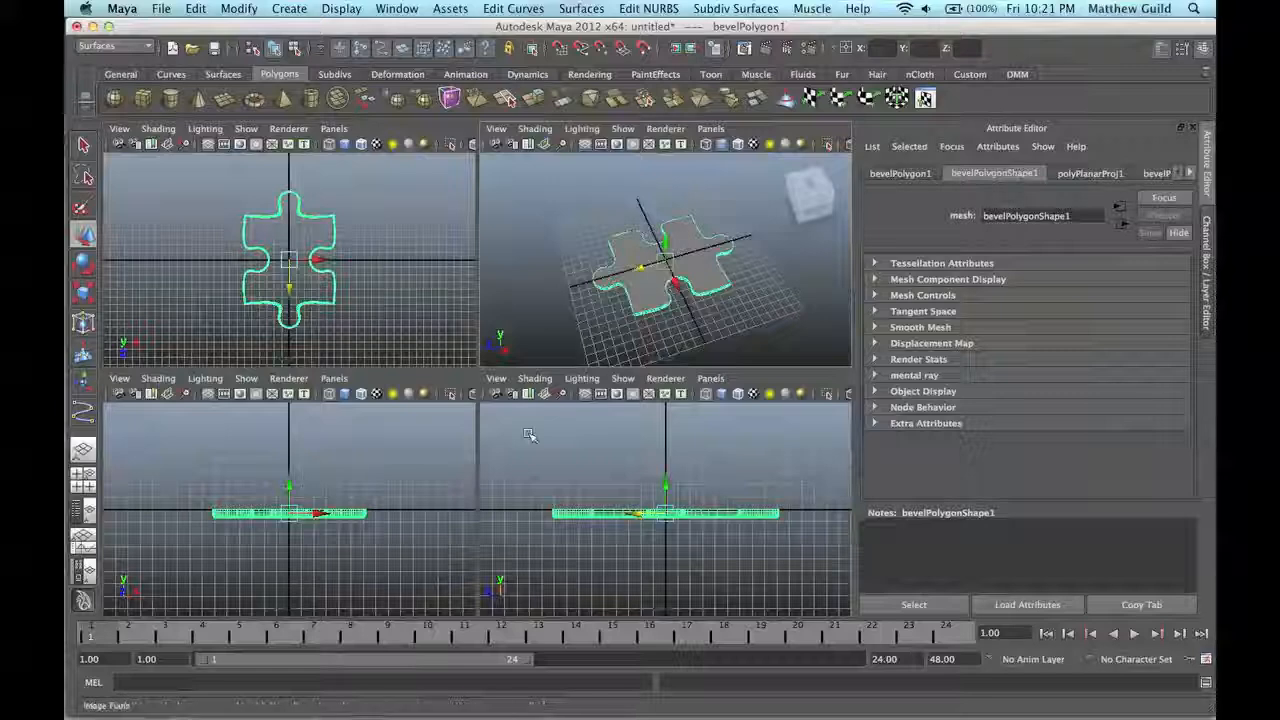
key(space)
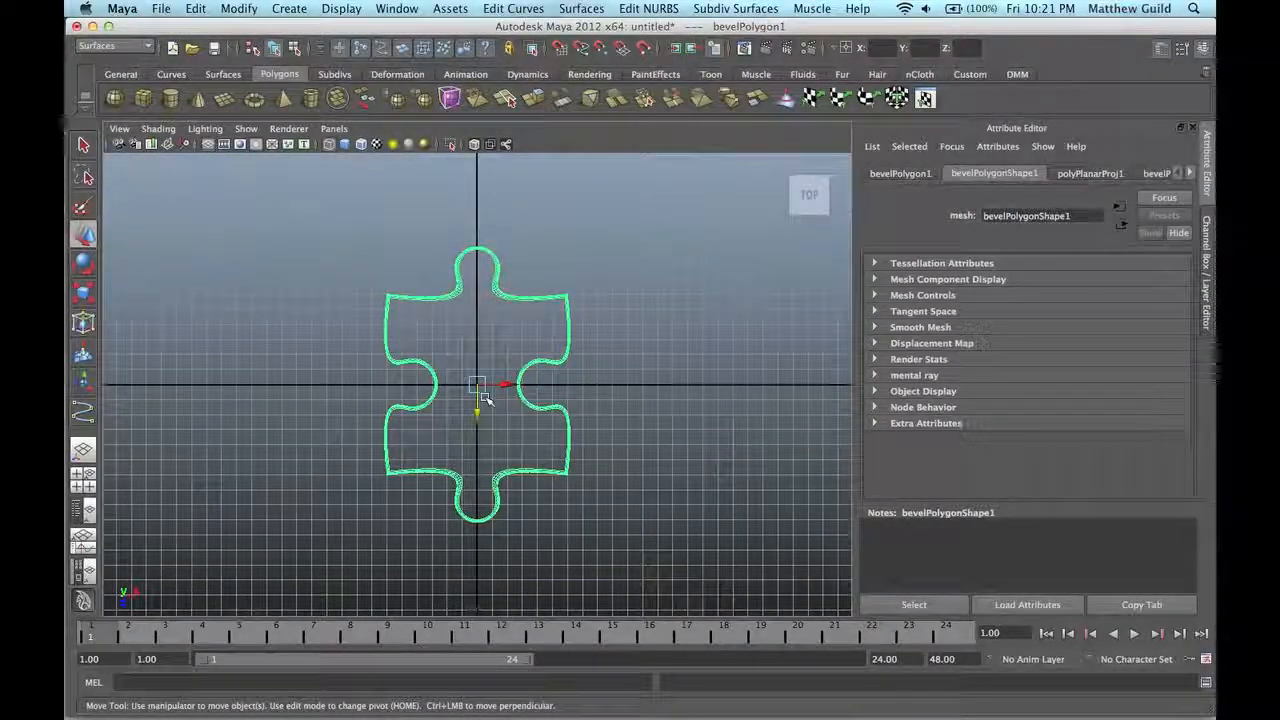
key(Home)
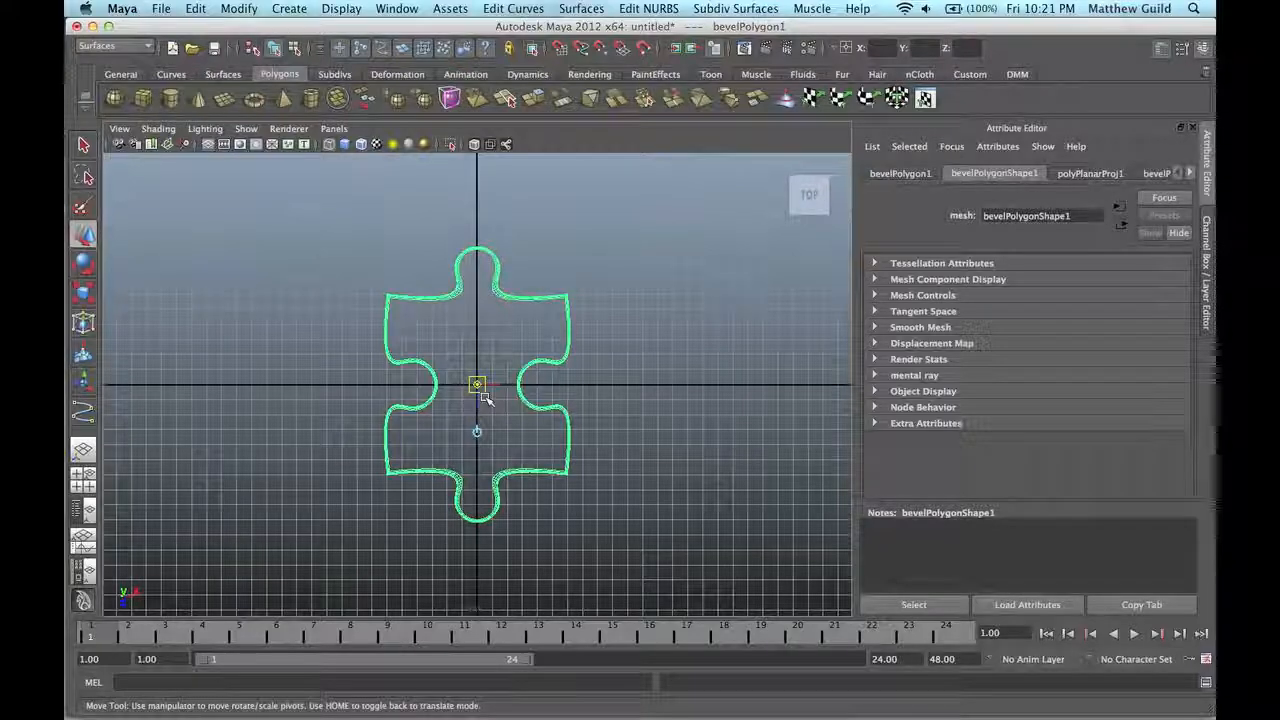
drag(477, 387, 569, 483)
Duplicate the beveled puzzle piece and set the copy's Y rotation to 90.
key(ctrl+d)
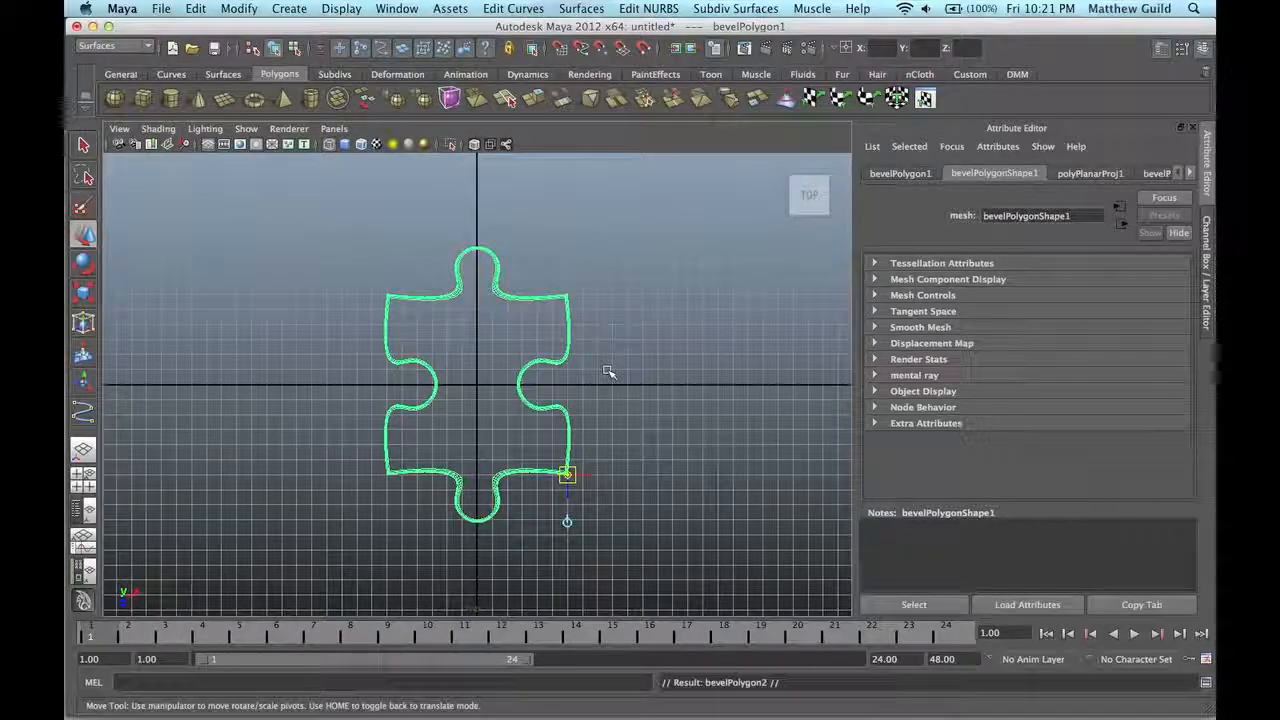
click(900, 173)
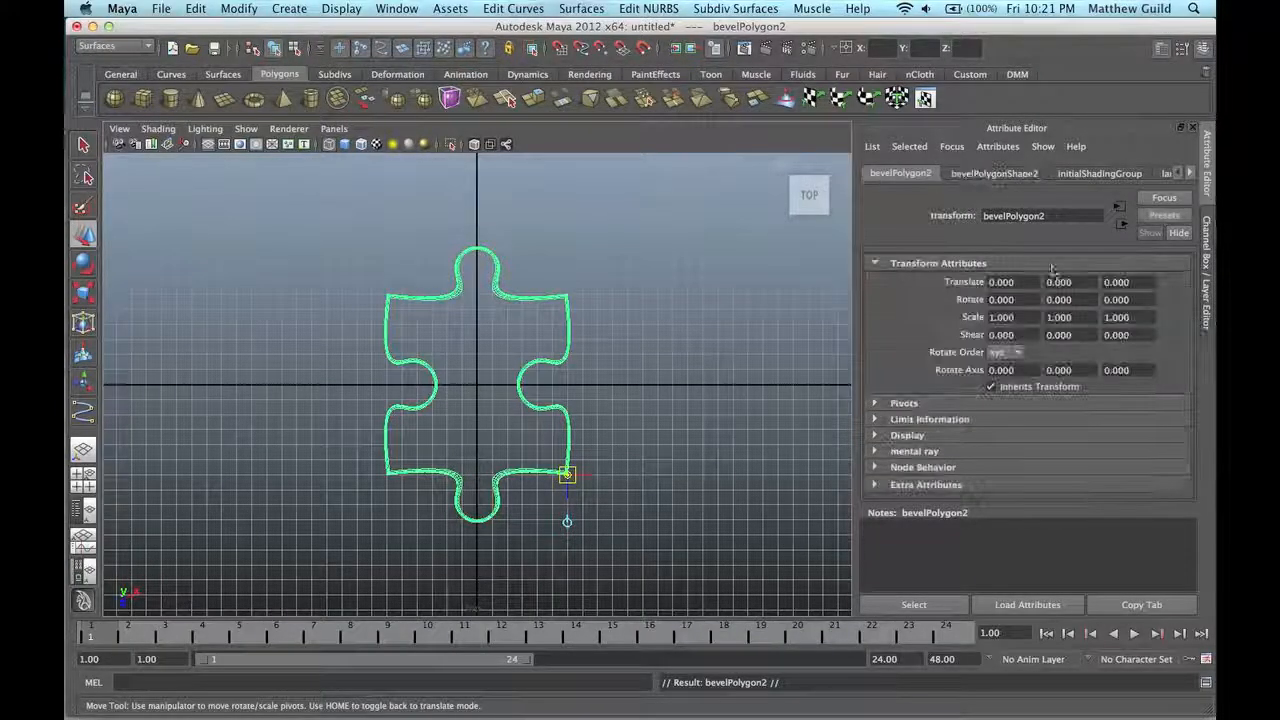
text(90)
key(Return)
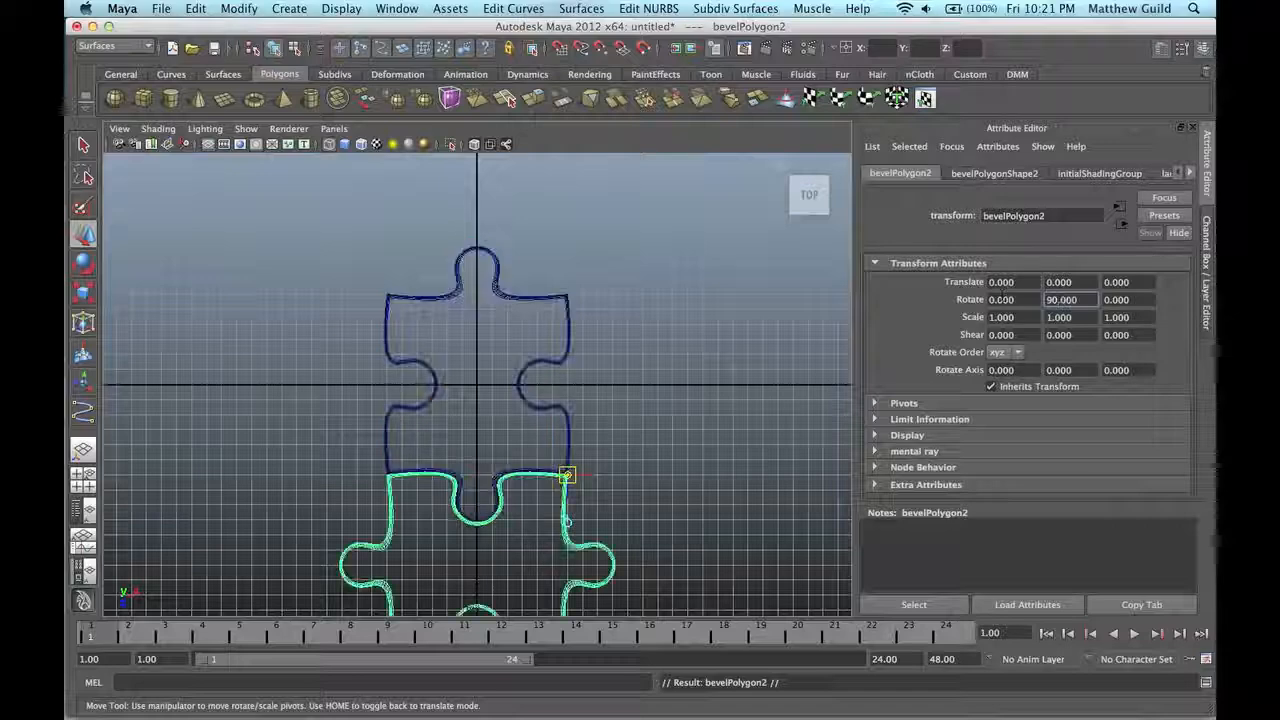
Duplicate the rotated puzzle piece twice more, setting the copies' Y rotations to 180 and 270.
scroll(686, 377, down, 3)
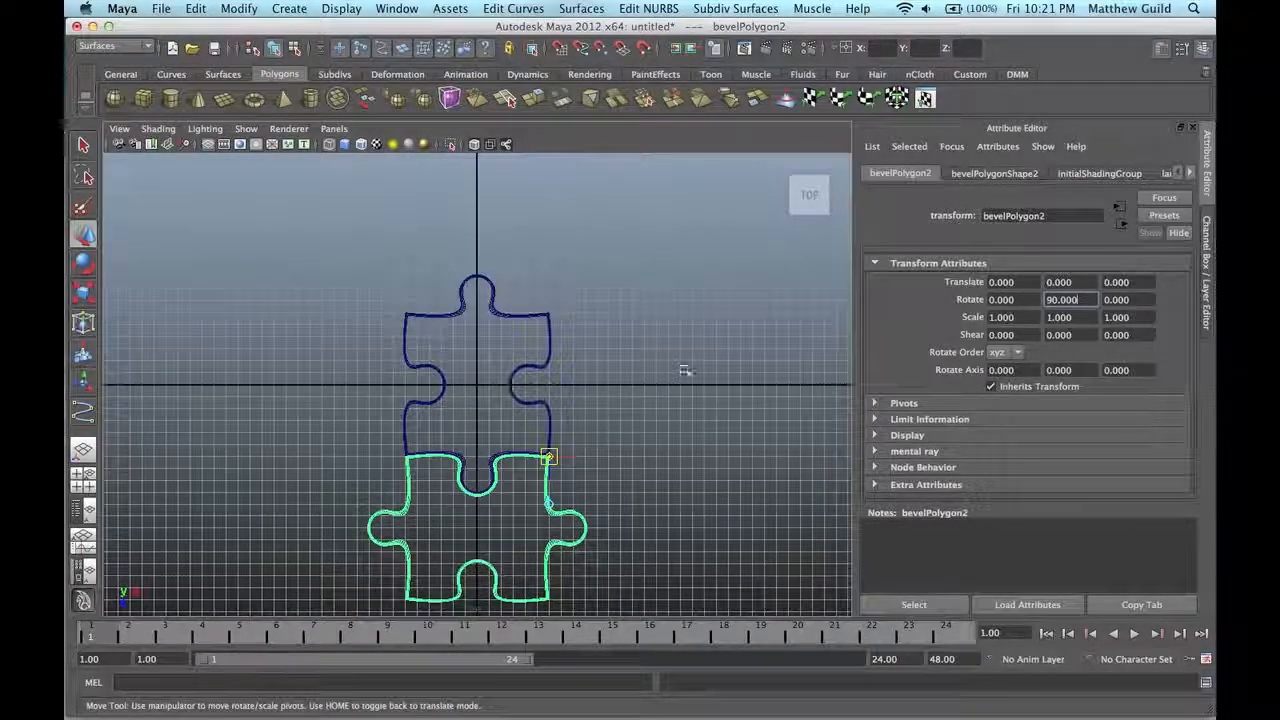
click(491, 483)
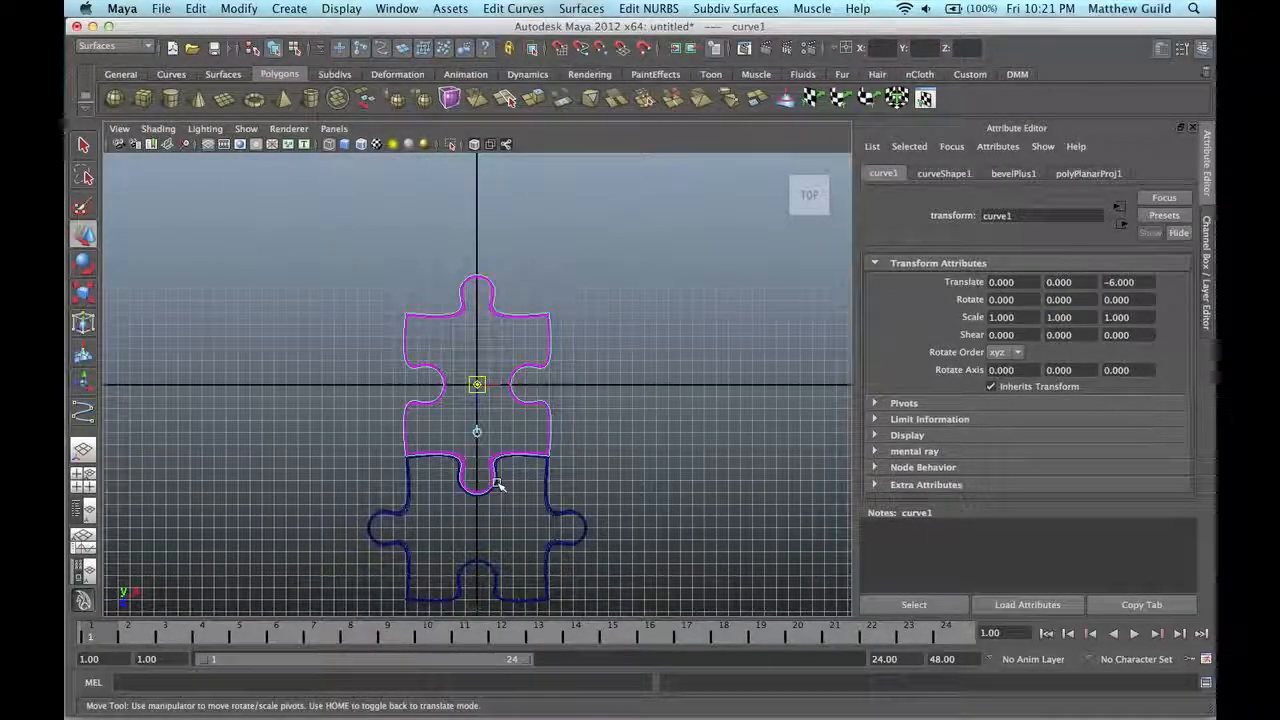
click(548, 480)
click(548, 457)
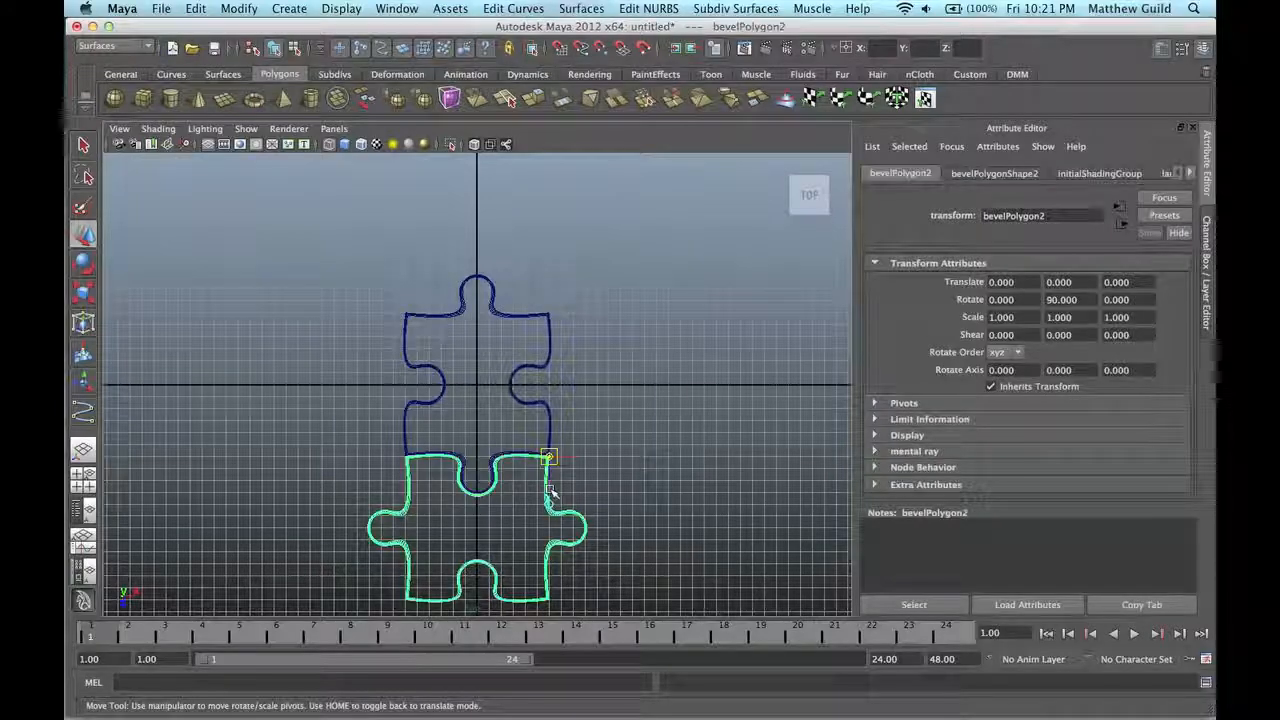
drag(1082, 301, 987, 294)
text(180)
key(Return)
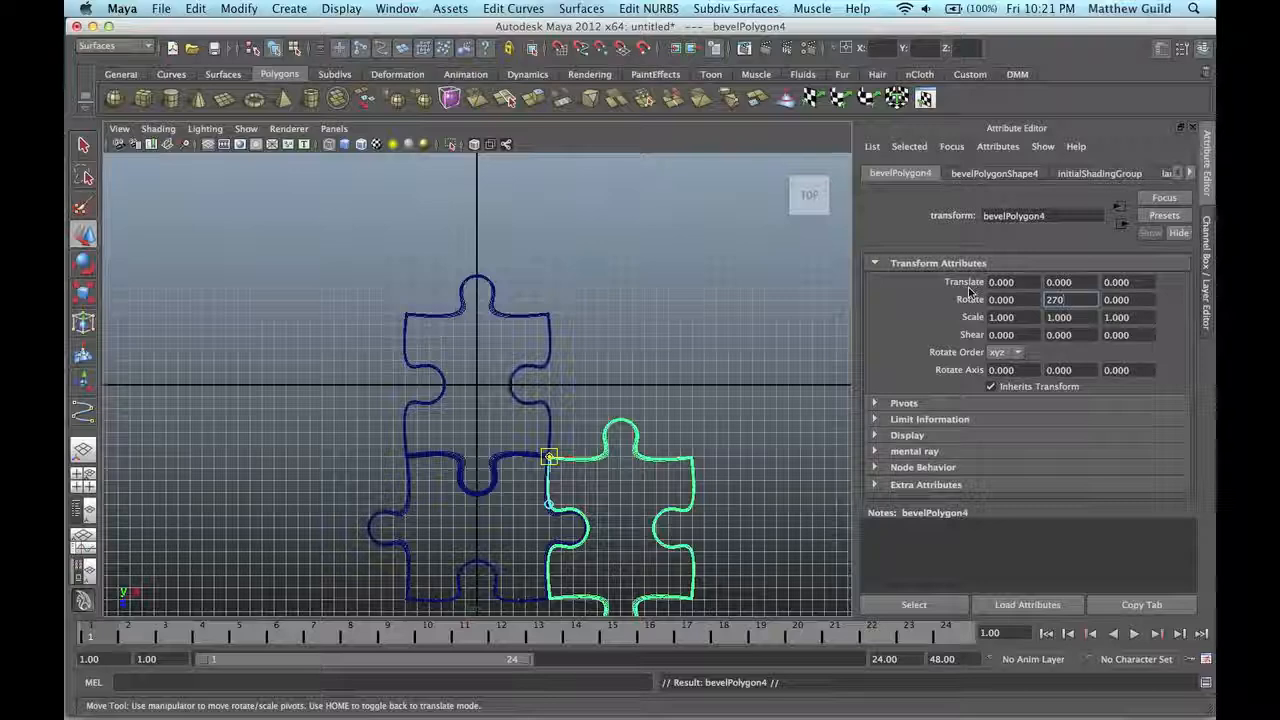
key(Return)
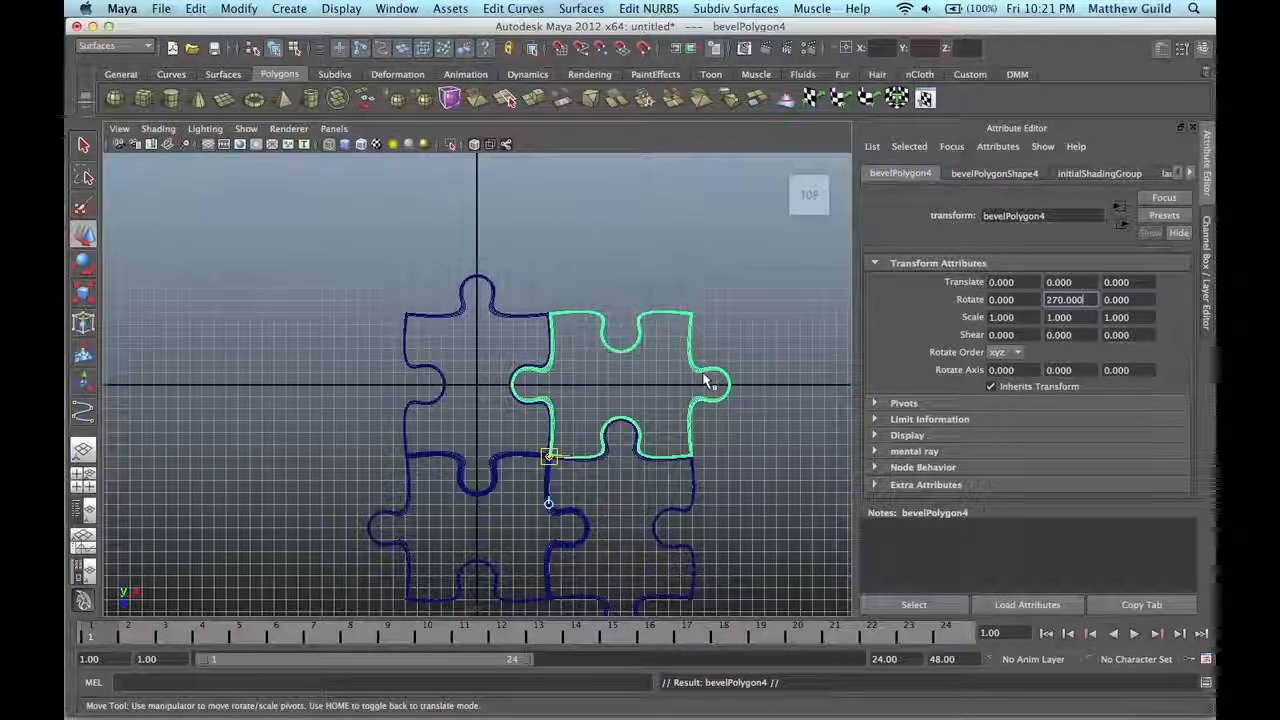
click(598, 392)
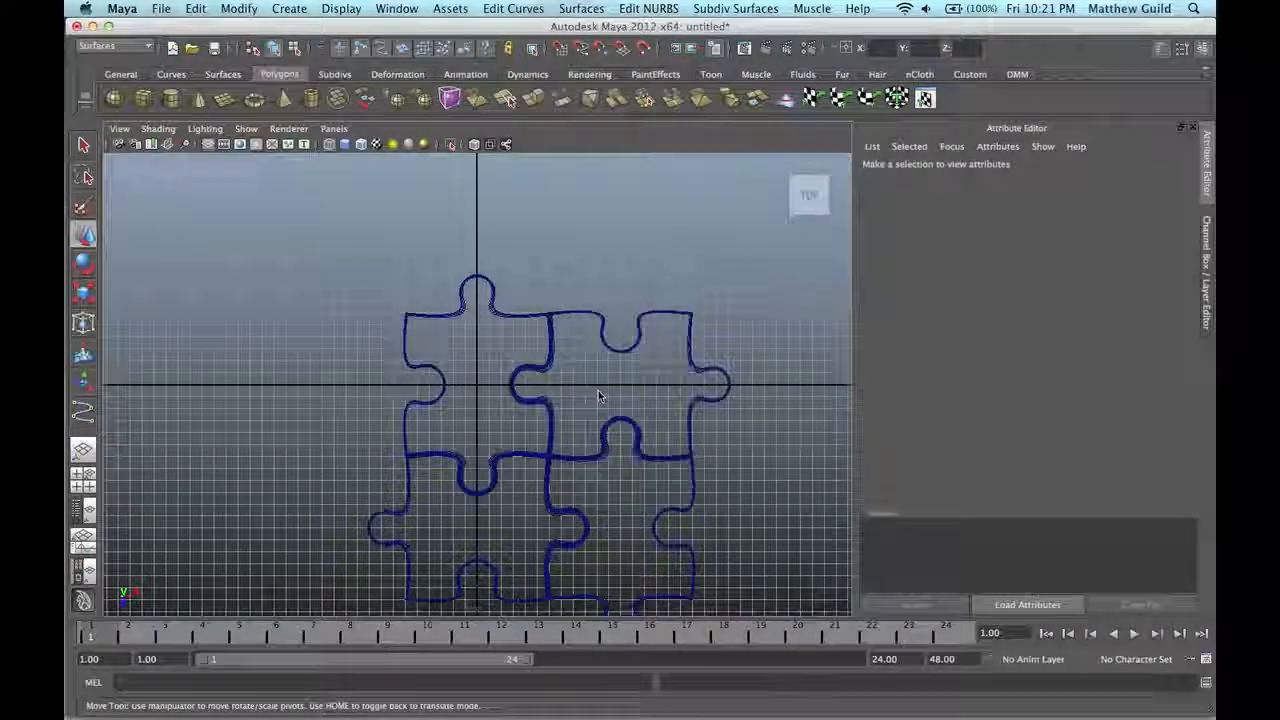
Select all four puzzle pieces in the perspective view and assign them a new Lambert material.
key(space)
mouse_move(646, 282)
alt+mouse_down()
mouse_move(638, 226)
mouse_move(634, 287)
alt+mouse_up()
scroll(640, 249, down, 5)
key(space)
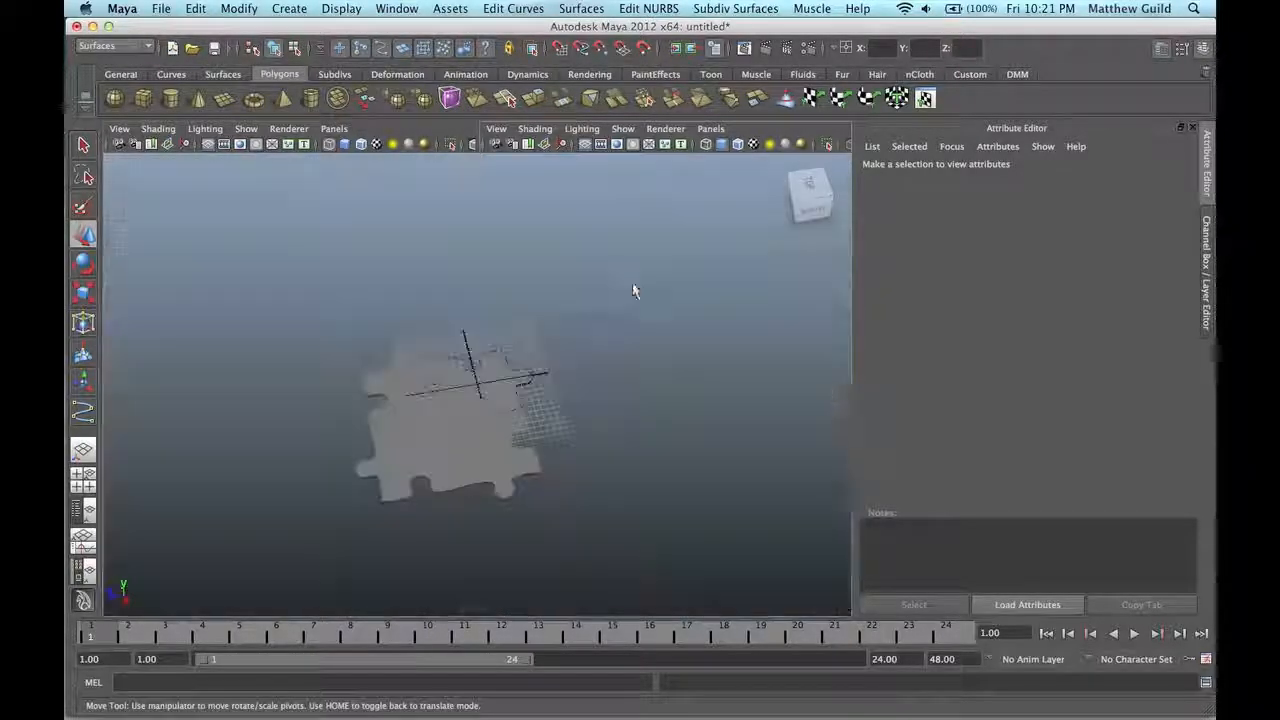
alt+drag(522, 427, 508, 402)
drag(330, 346, 520, 494)
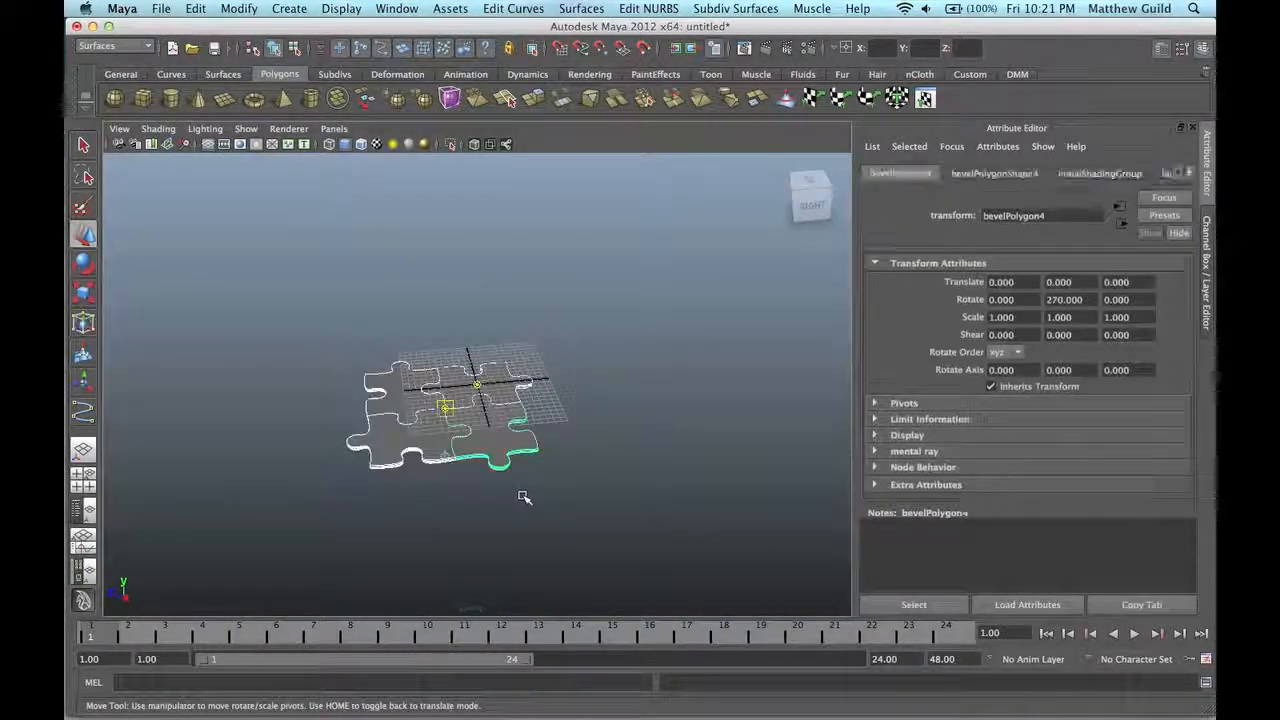
right_drag(496, 430, 602, 612)
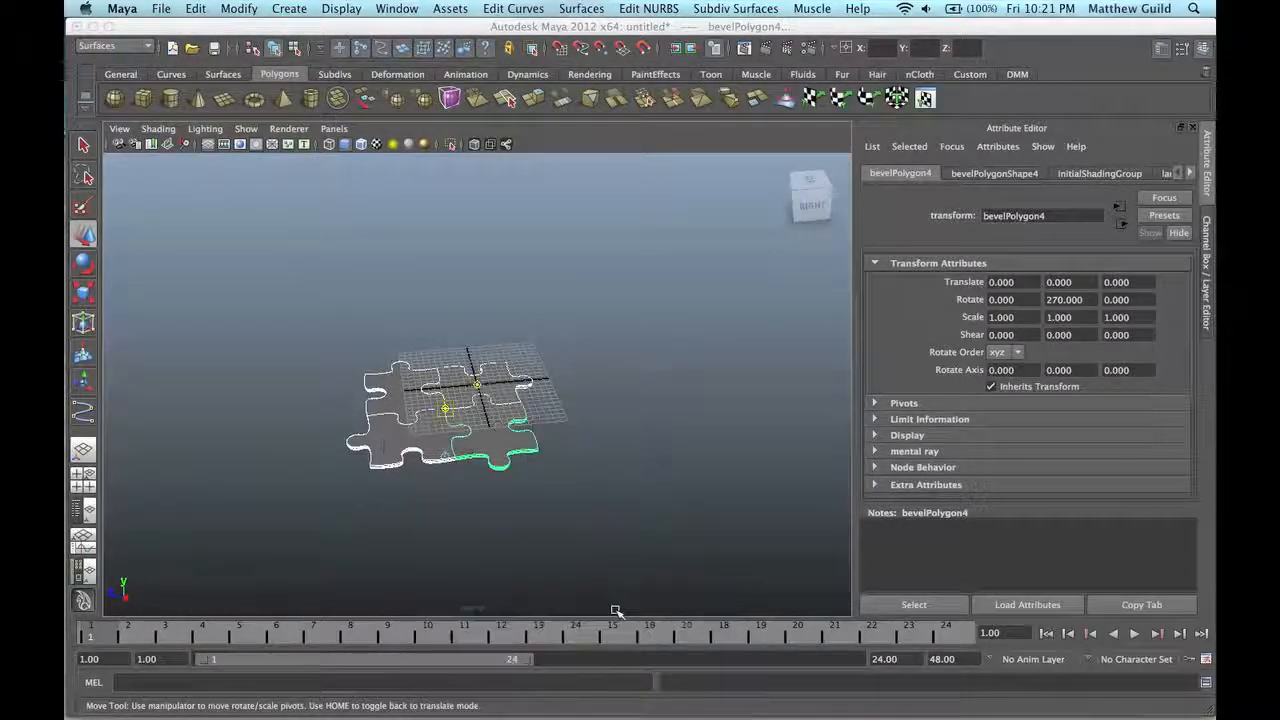
Switch to the Polygons menu set and apply planar mapping to the puzzle pieces from the Y axis, fitted to the bounding box.
alt+drag(566, 509, 528, 468)
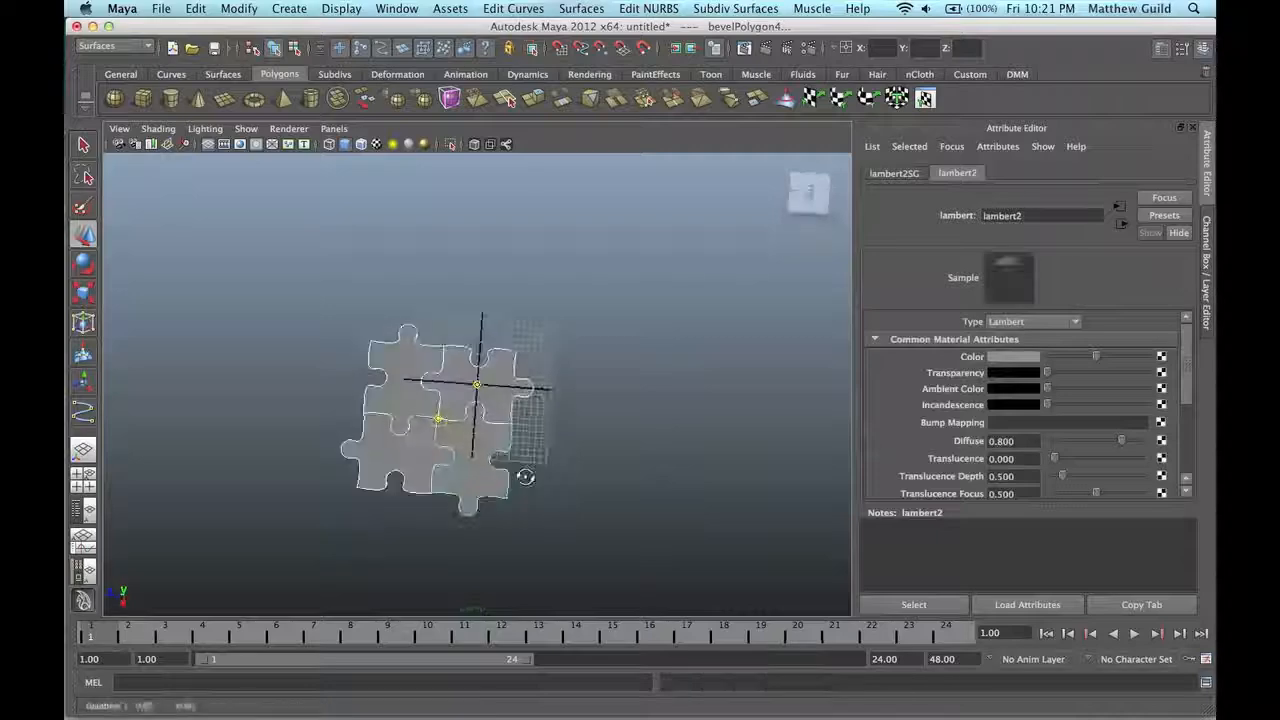
drag(748, 25, 752, 25)
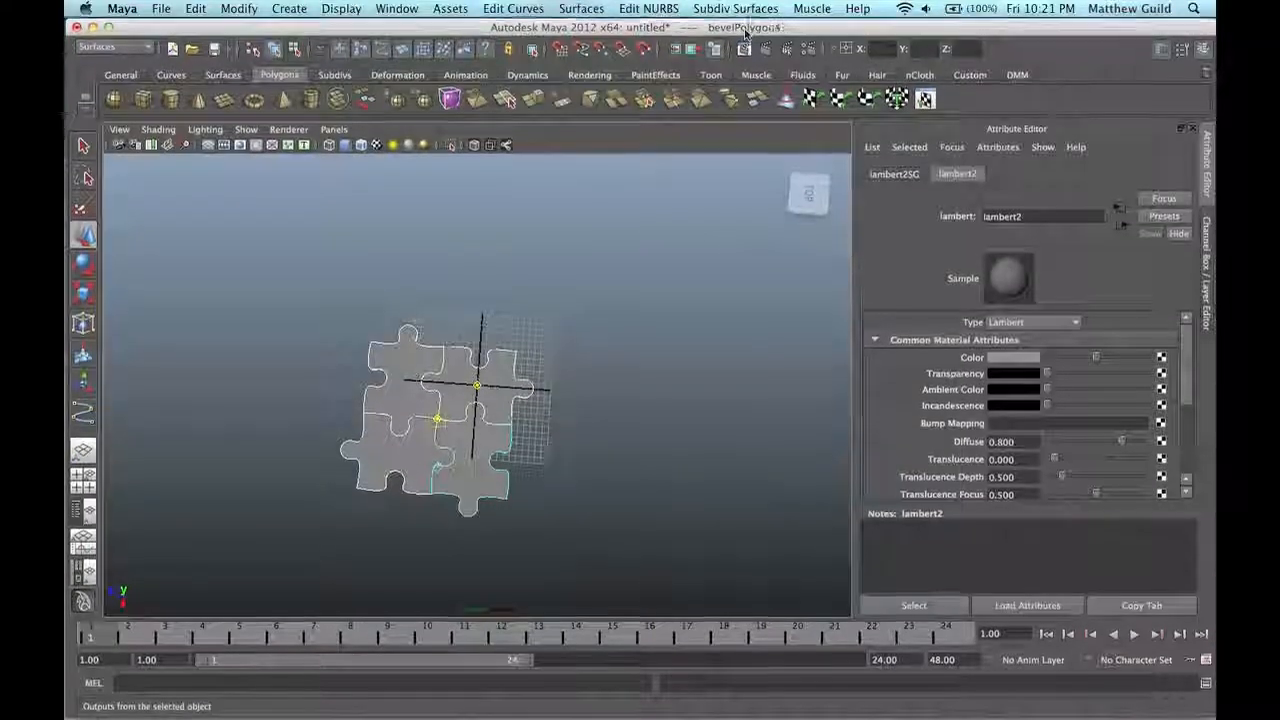
click(118, 46)
click(125, 62)
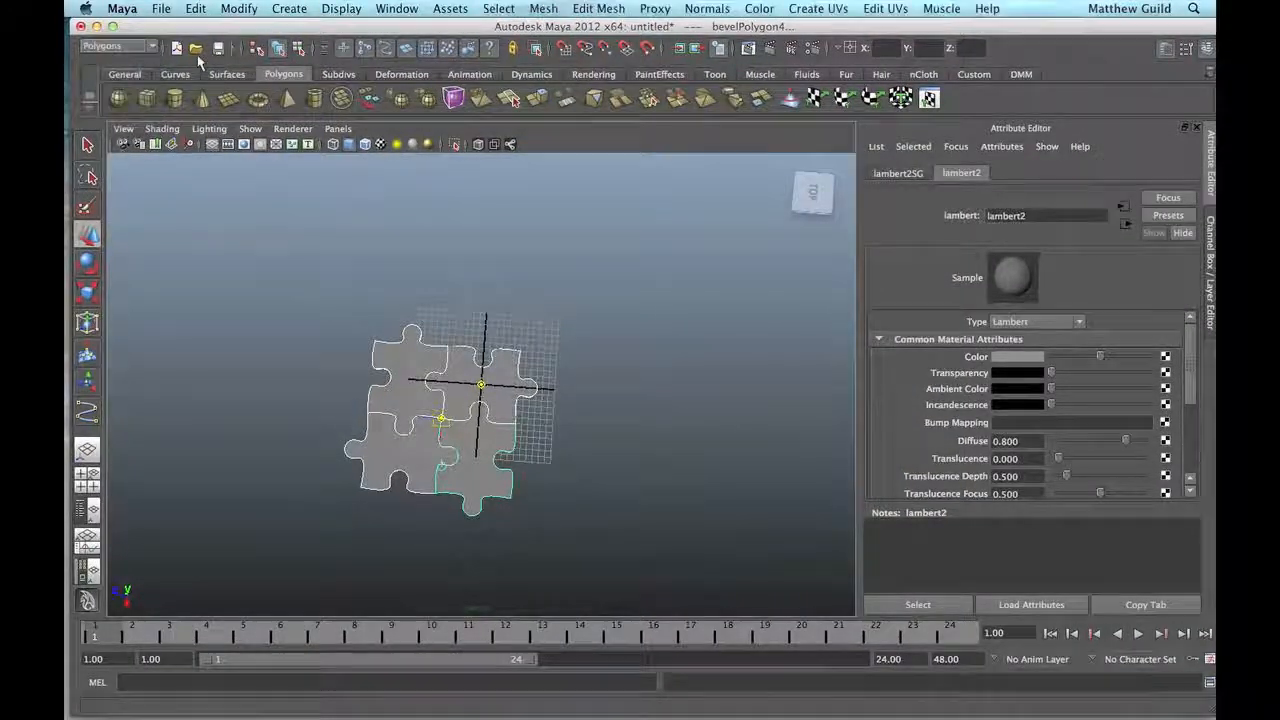
click(818, 8)
click(1000, 37)
alt+drag(499, 408, 504, 341)
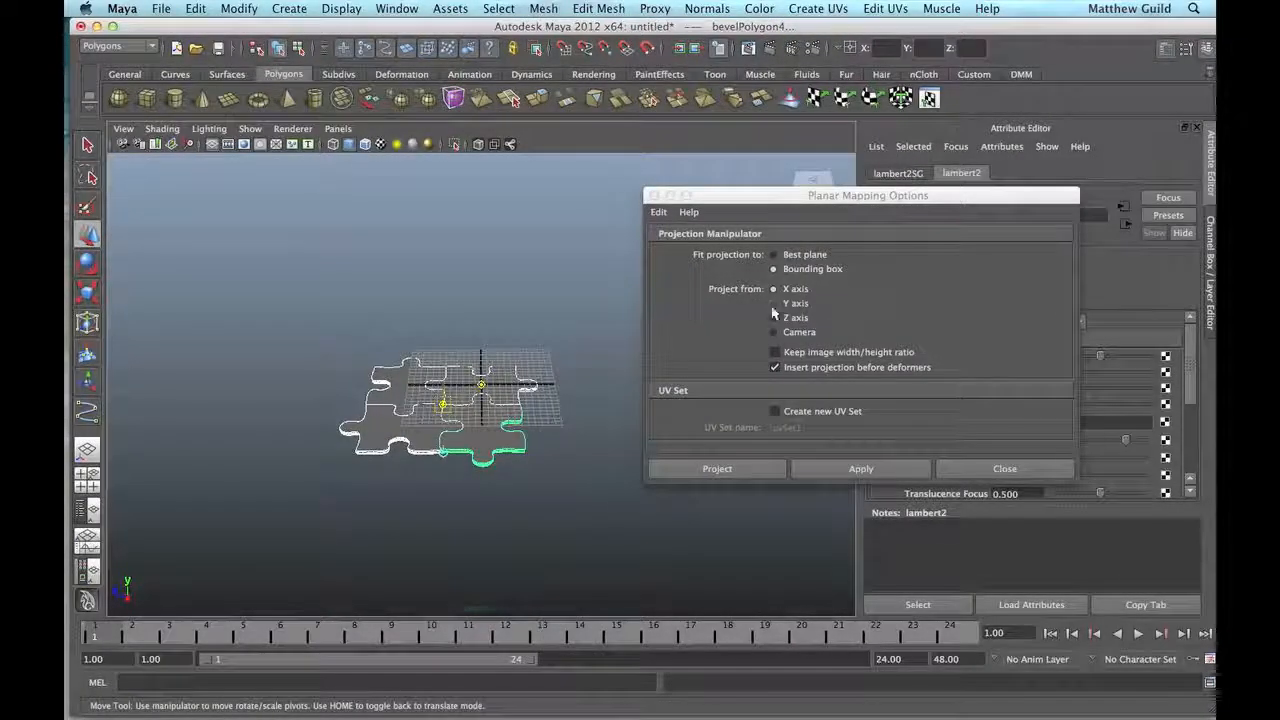
click(774, 305)
click(751, 475)
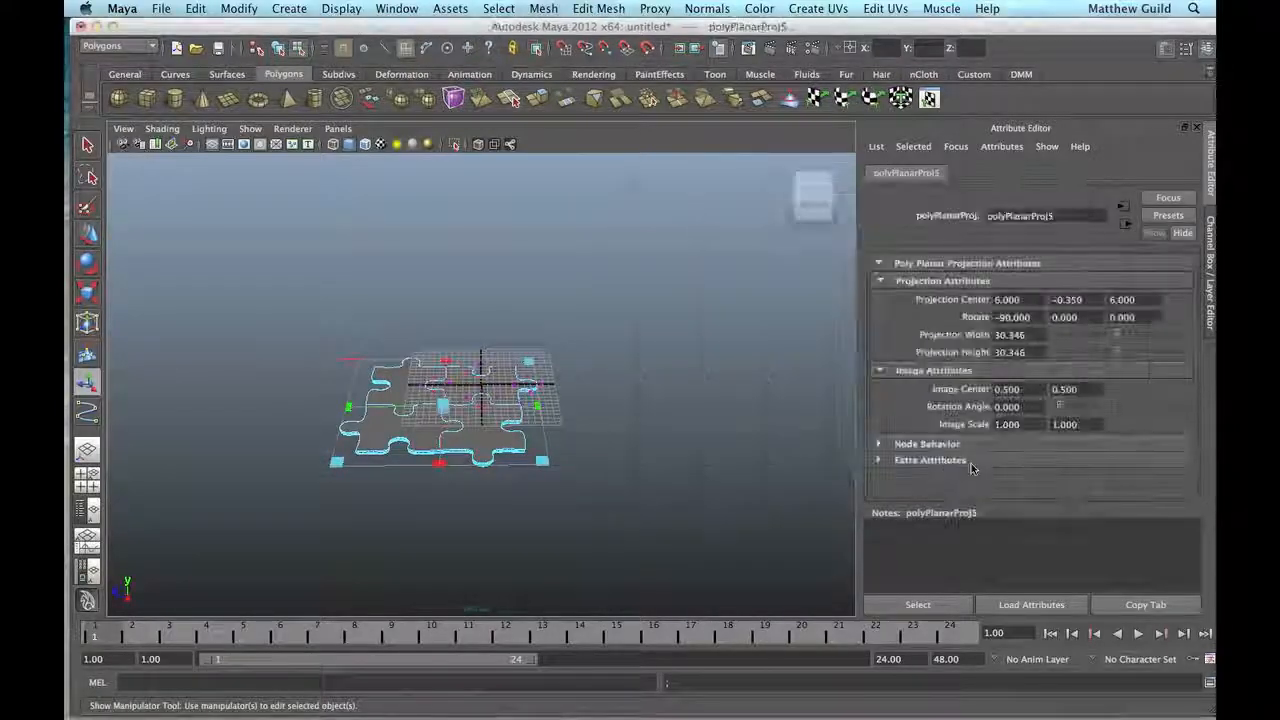
Examine the four pieces' projected layout in the UV Texture Editor and close the editor.
click(885, 8)
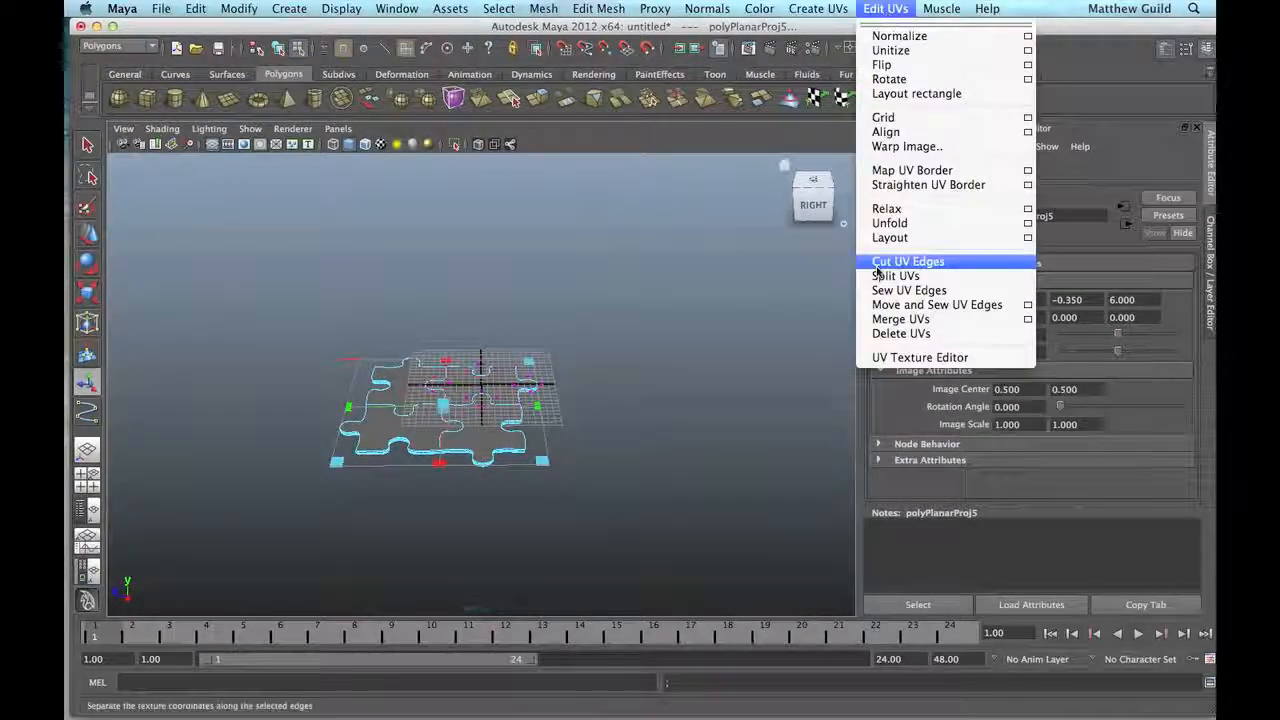
click(905, 358)
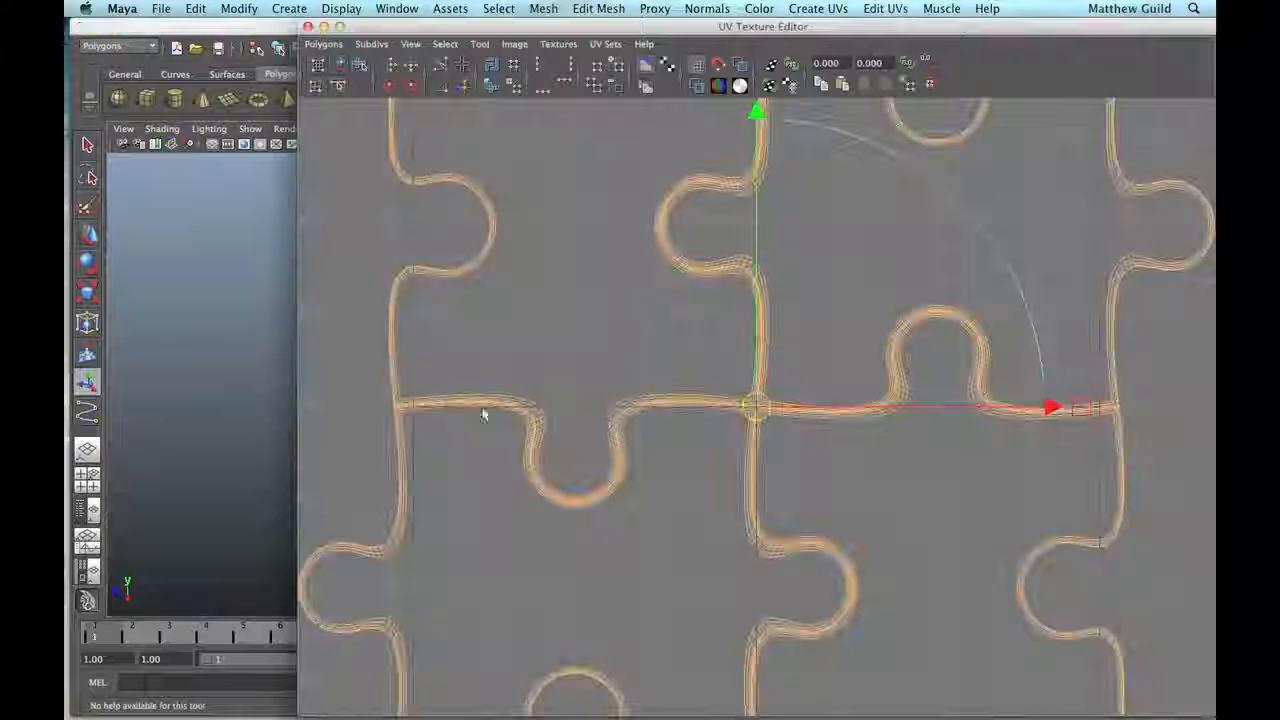
scroll(639, 365, down, 4)
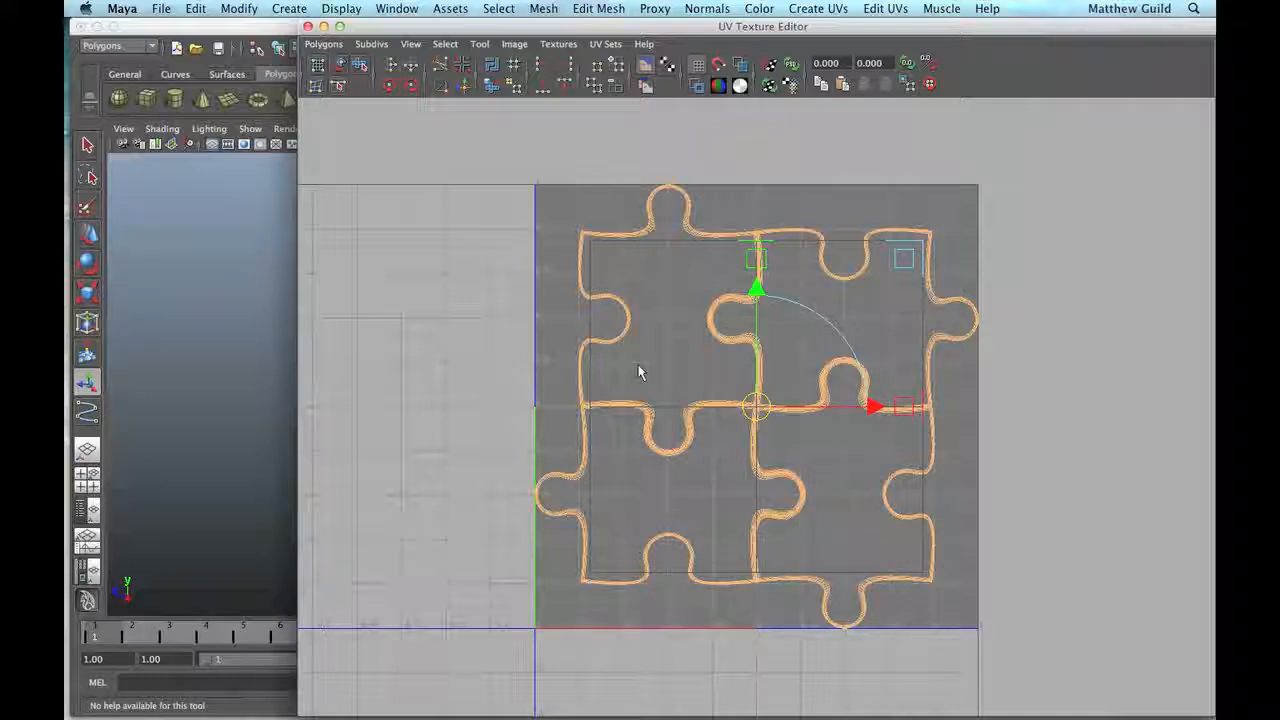
click(308, 26)
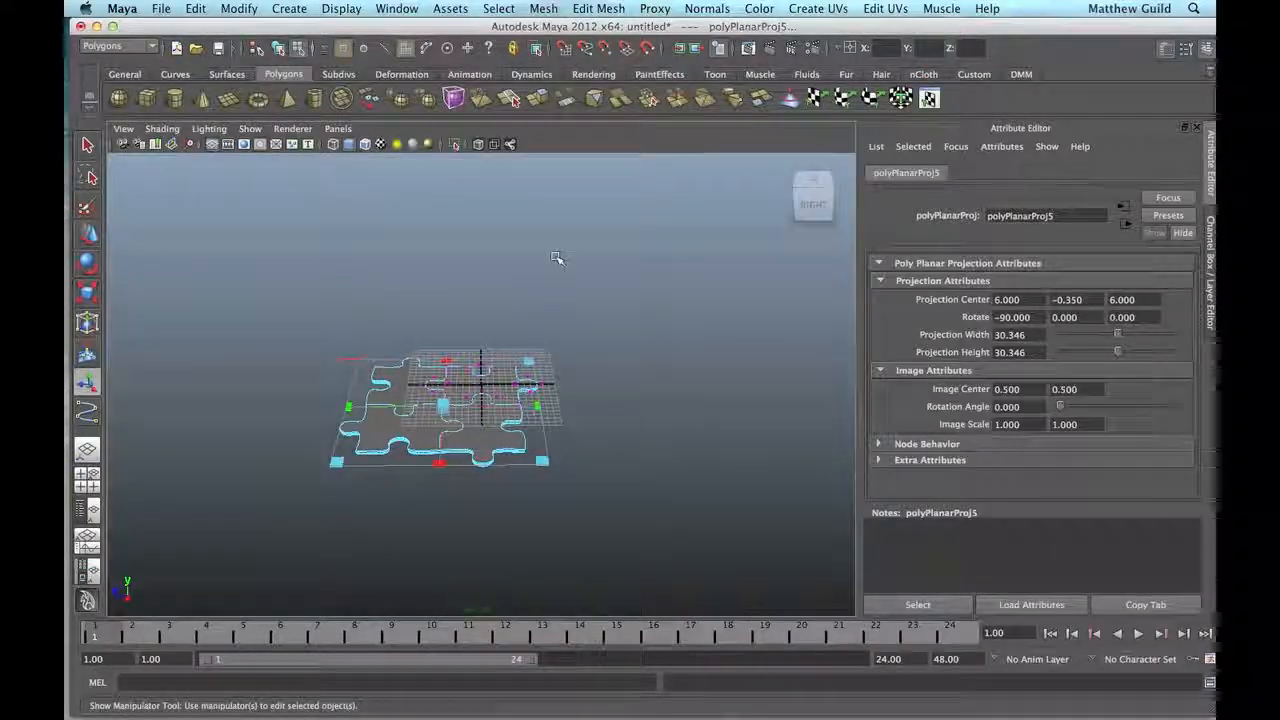